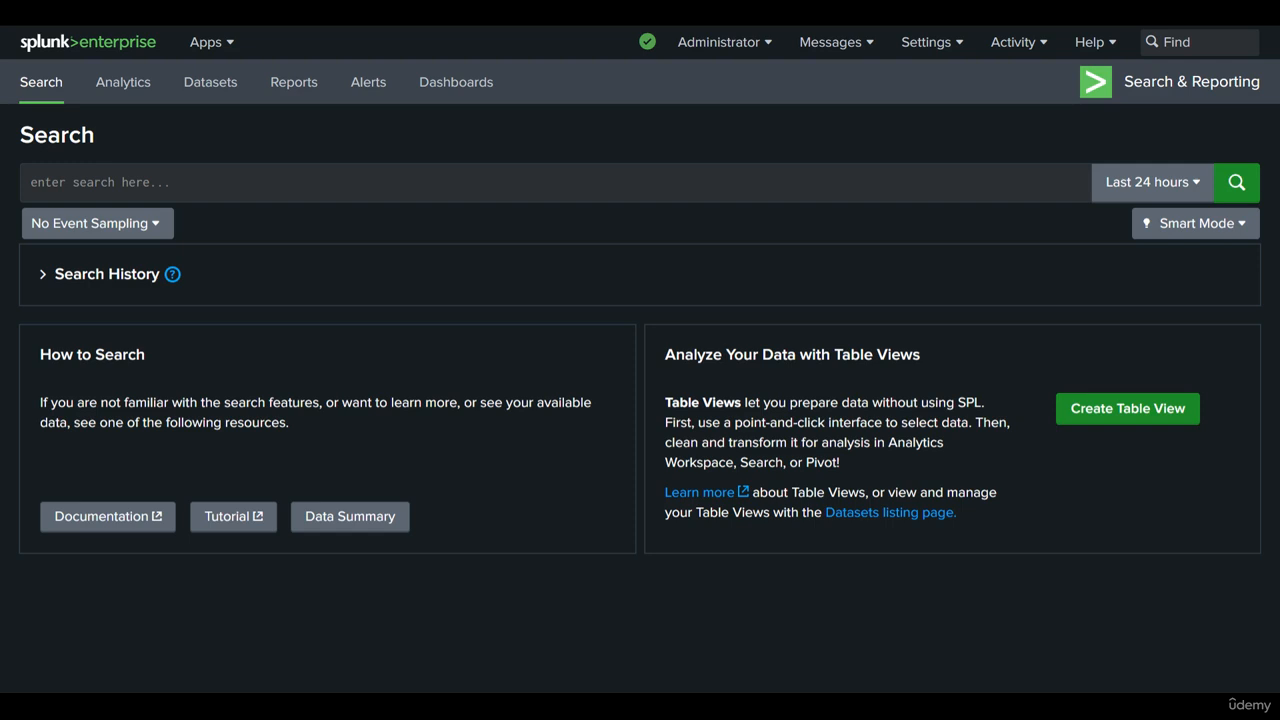
Step: Run a search for index="botsv2" with the time range set to All time
left_click(104, 181)
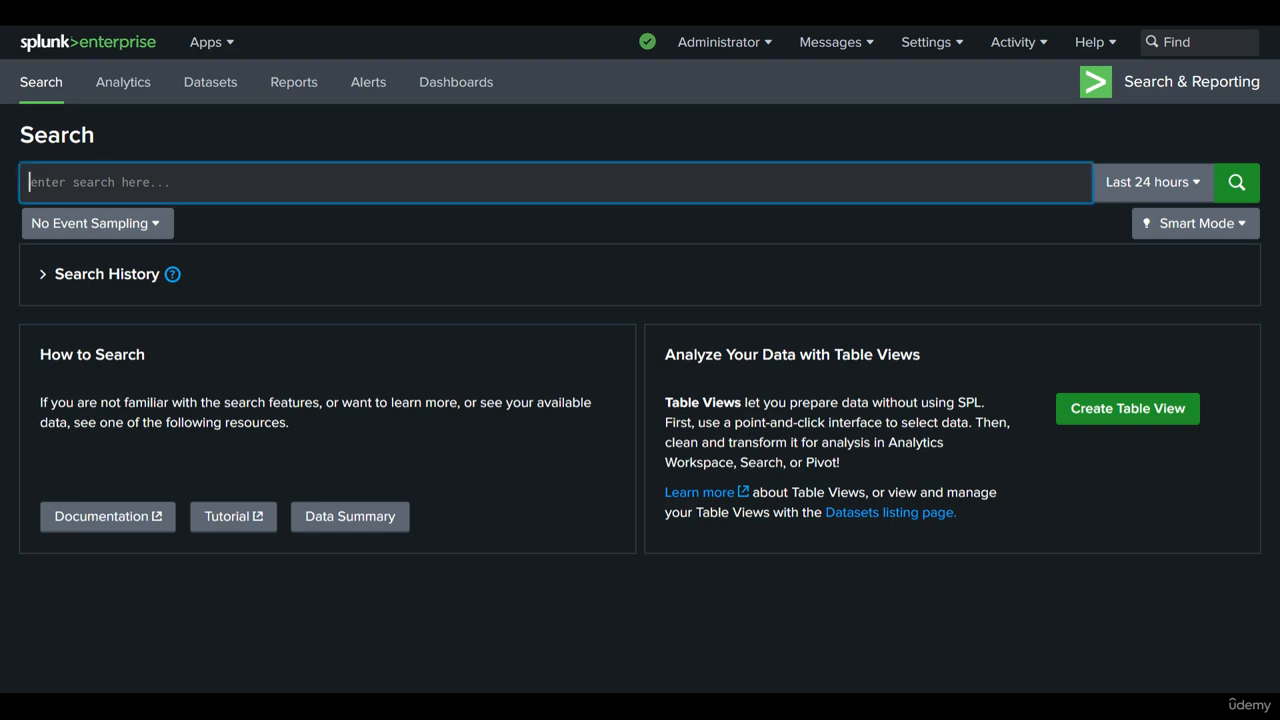
type("index=\"botsv2\"")
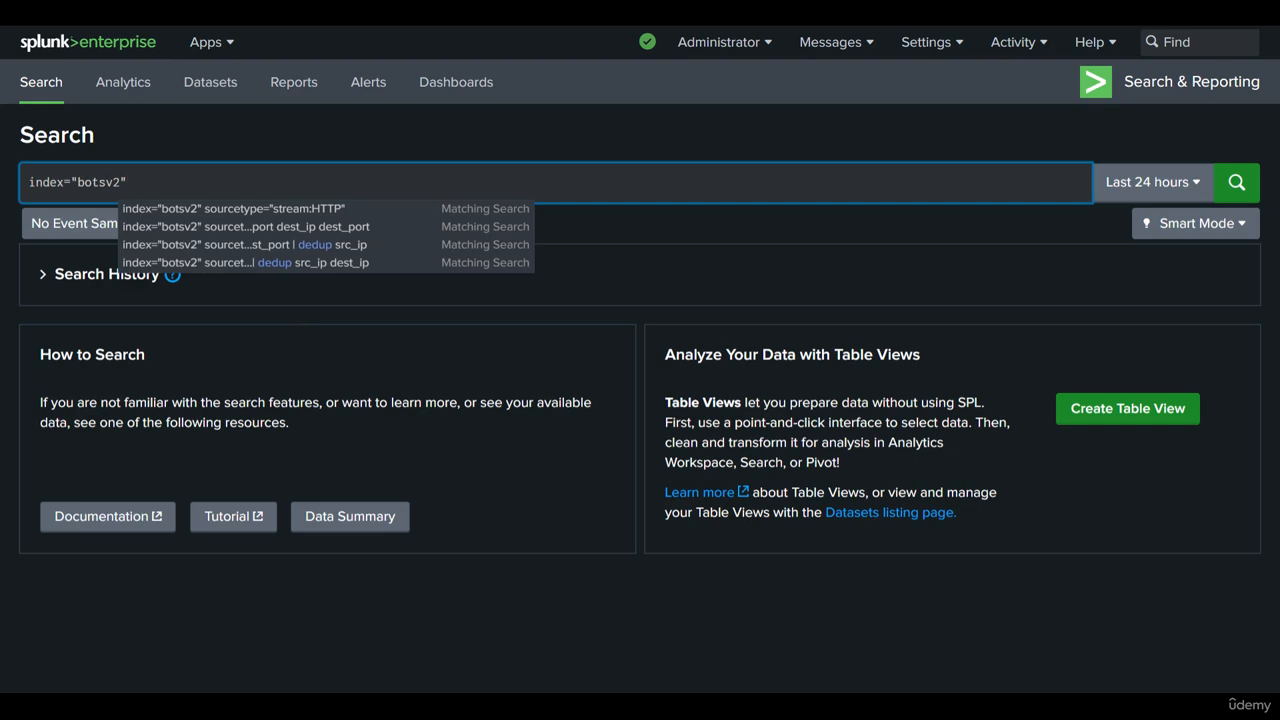
left_click(180, 147)
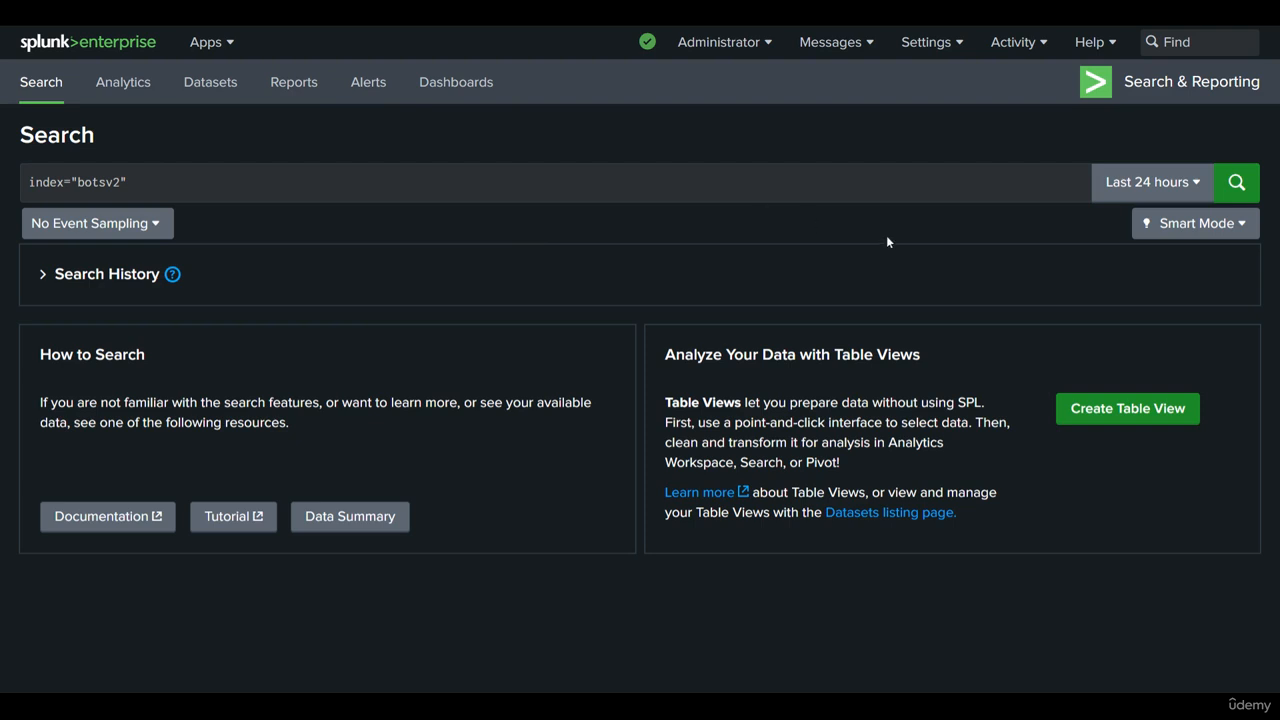
left_click(1155, 195)
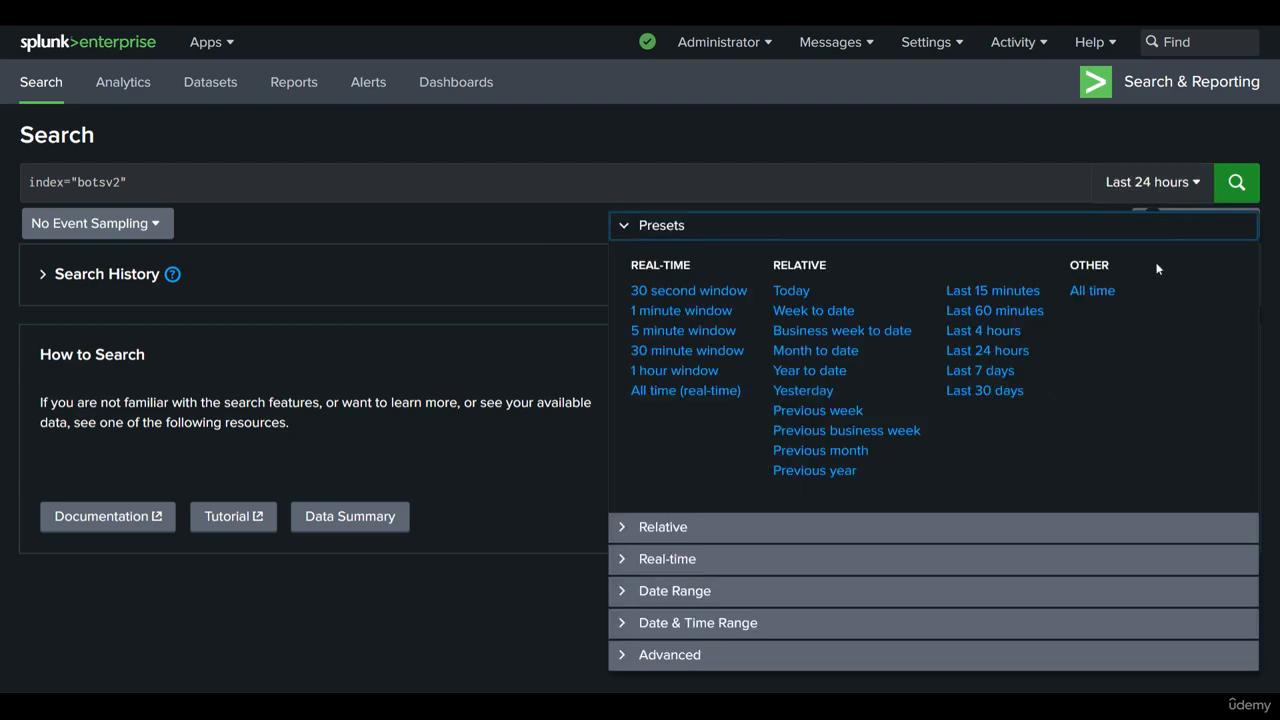
left_click(1093, 291)
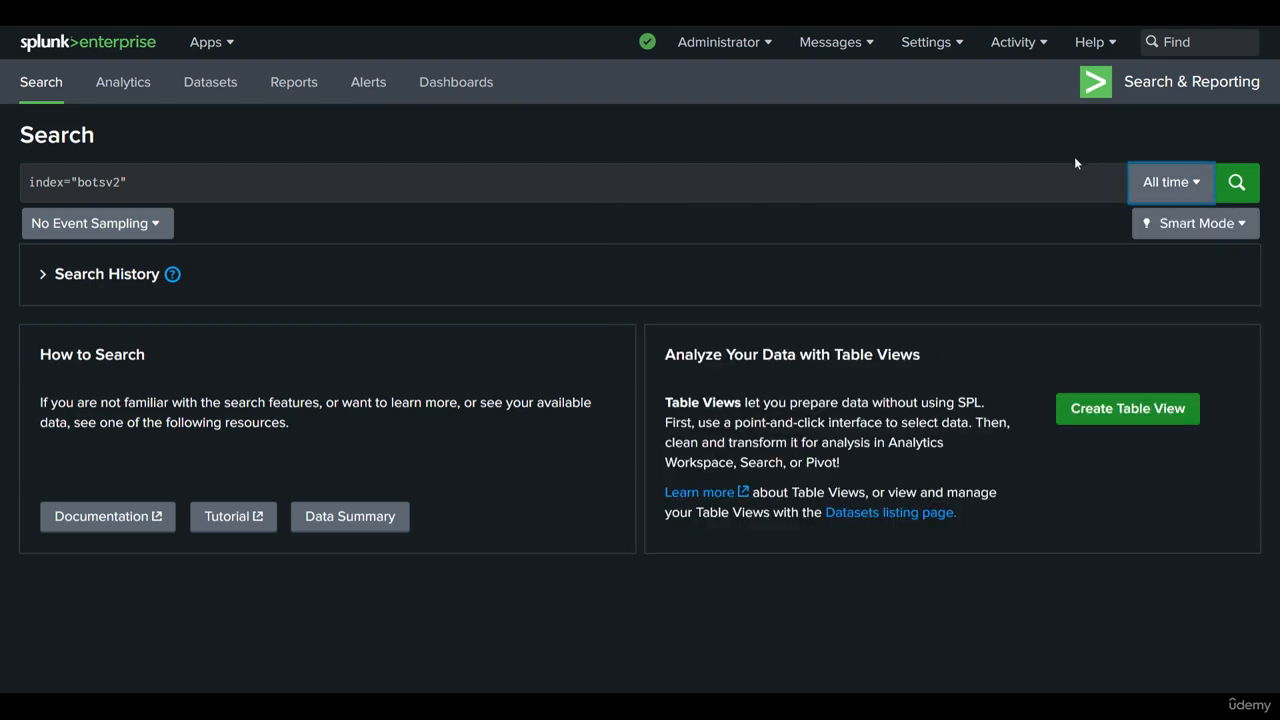
left_click(1237, 186)
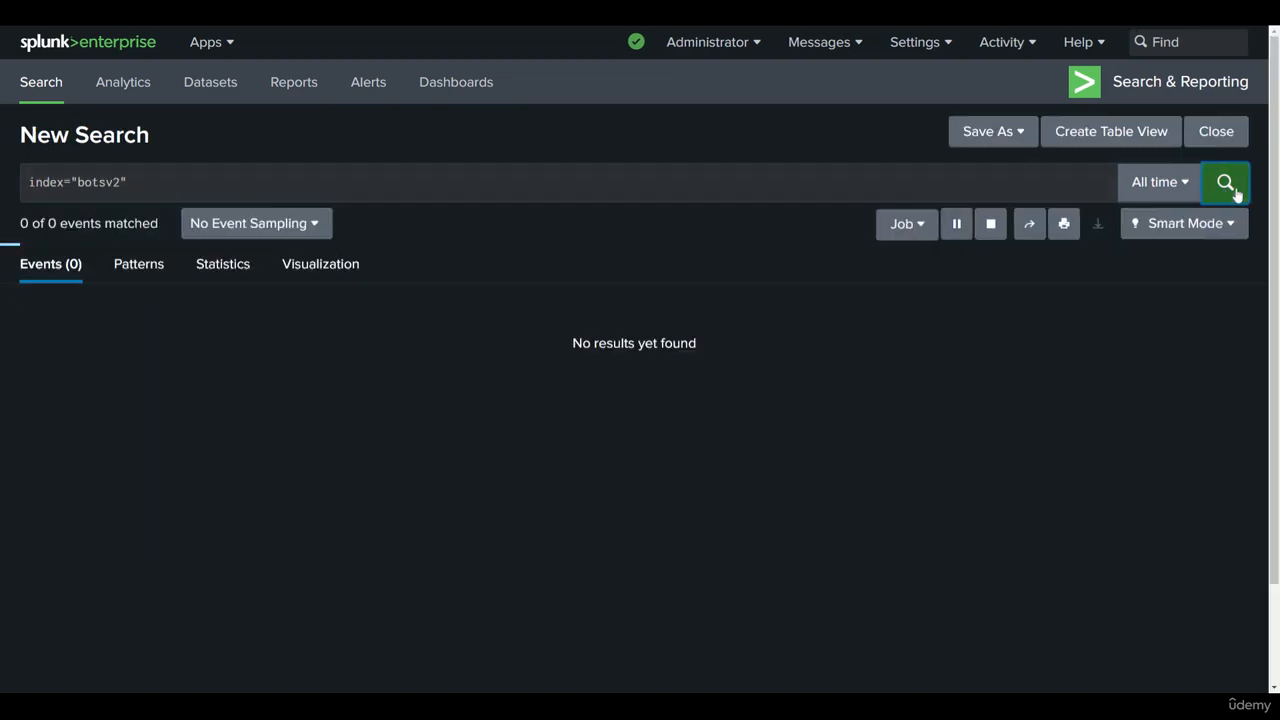
Step: Look through the returned botsv2 events, the timeline and the list of selected and interesting fields
scroll(192, 259, "down", 3)
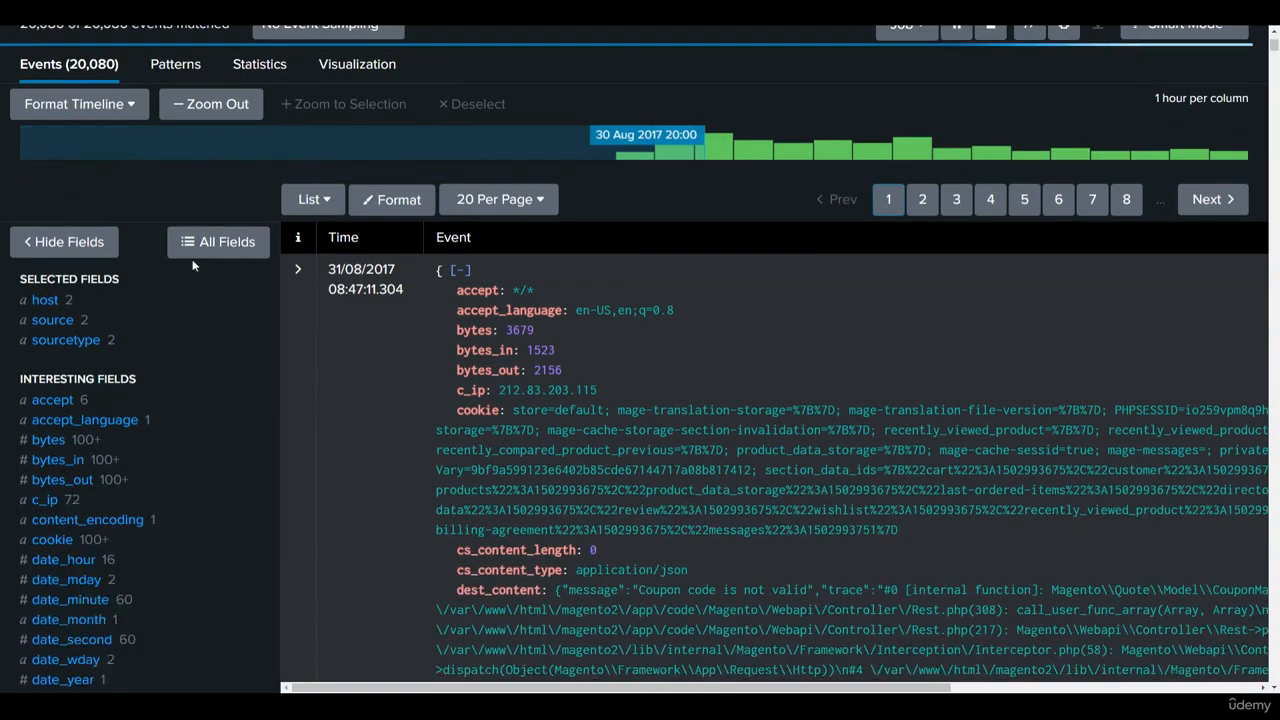
scroll(320, 346, "up", 3)
scroll(566, 351, "down", 3)
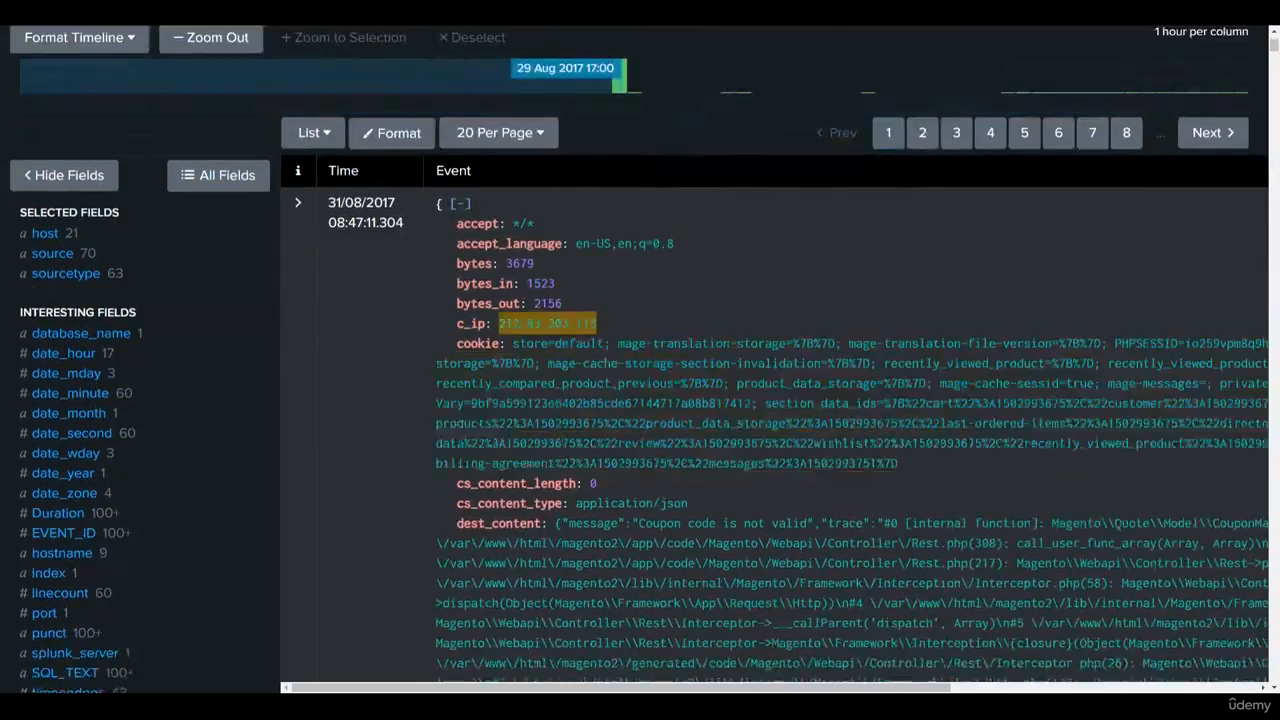
scroll(617, 358, "down", 10)
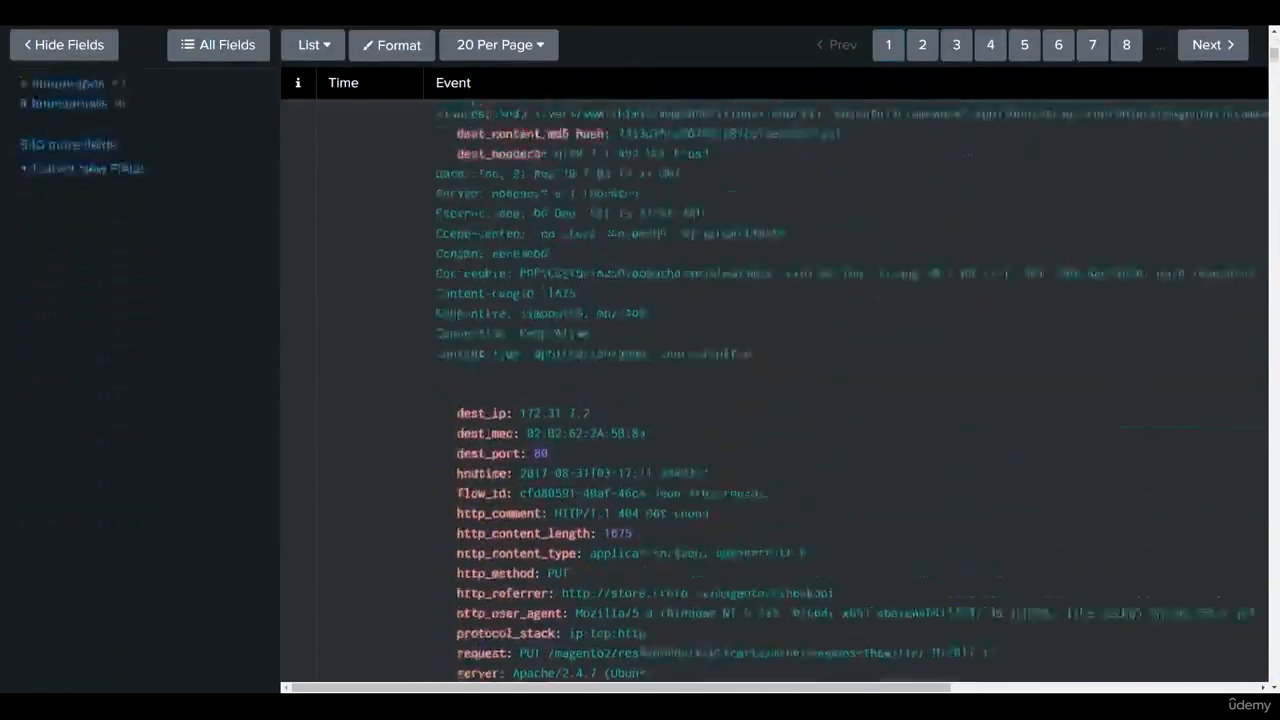
scroll(606, 484, "up", 10)
scroll(373, 470, "down", 2)
scroll(373, 481, "up", 2)
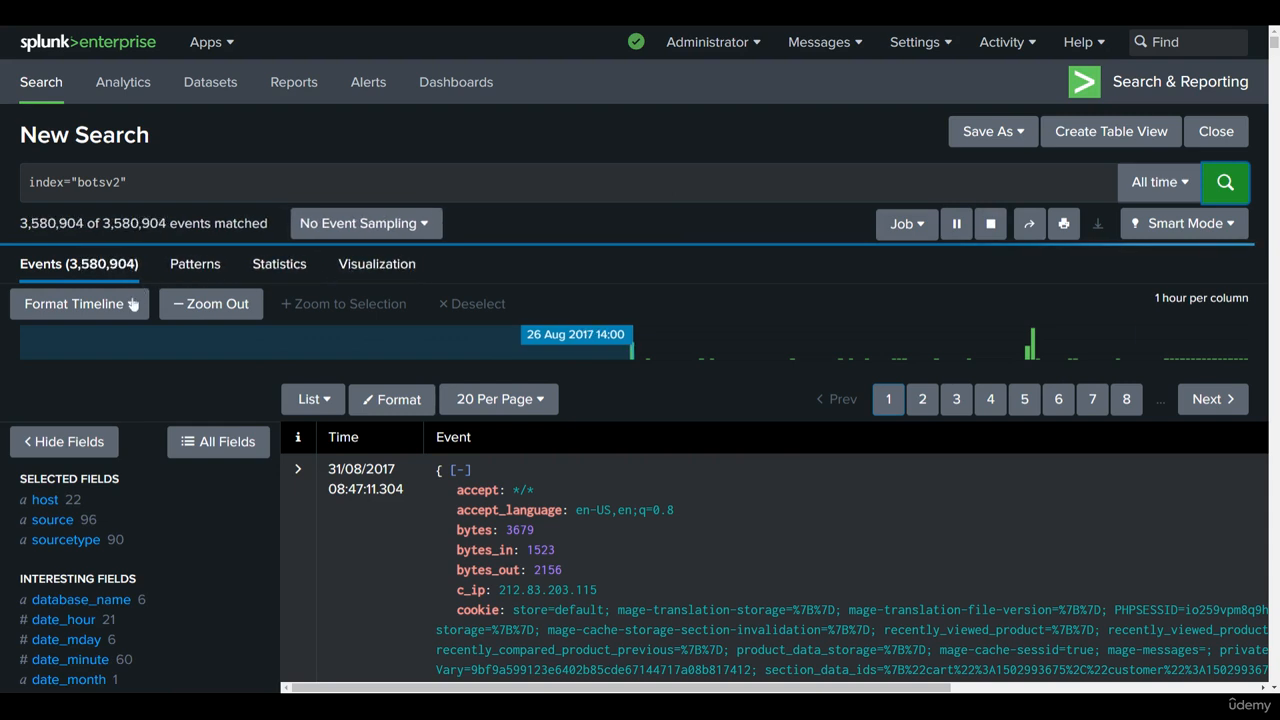
scroll(131, 303, "down", 2)
scroll(110, 362, "down", 2)
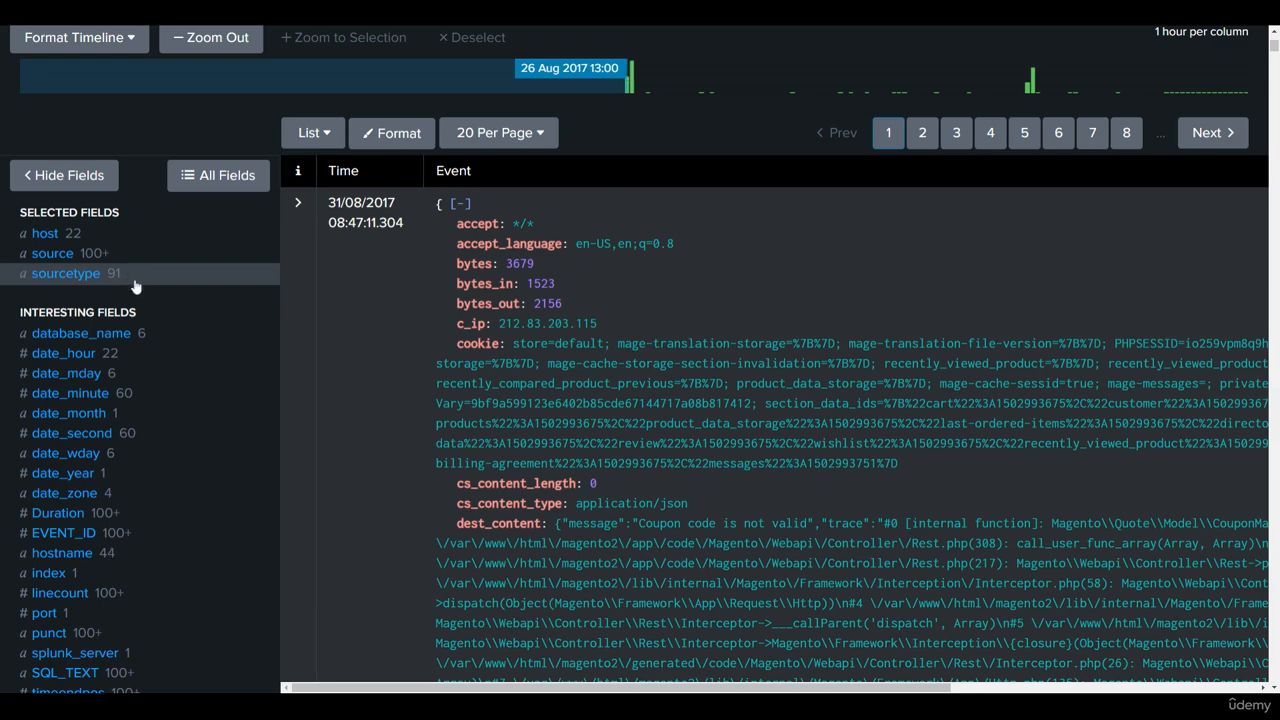
scroll(140, 288, "up", 3)
scroll(100, 540, "up", 2)
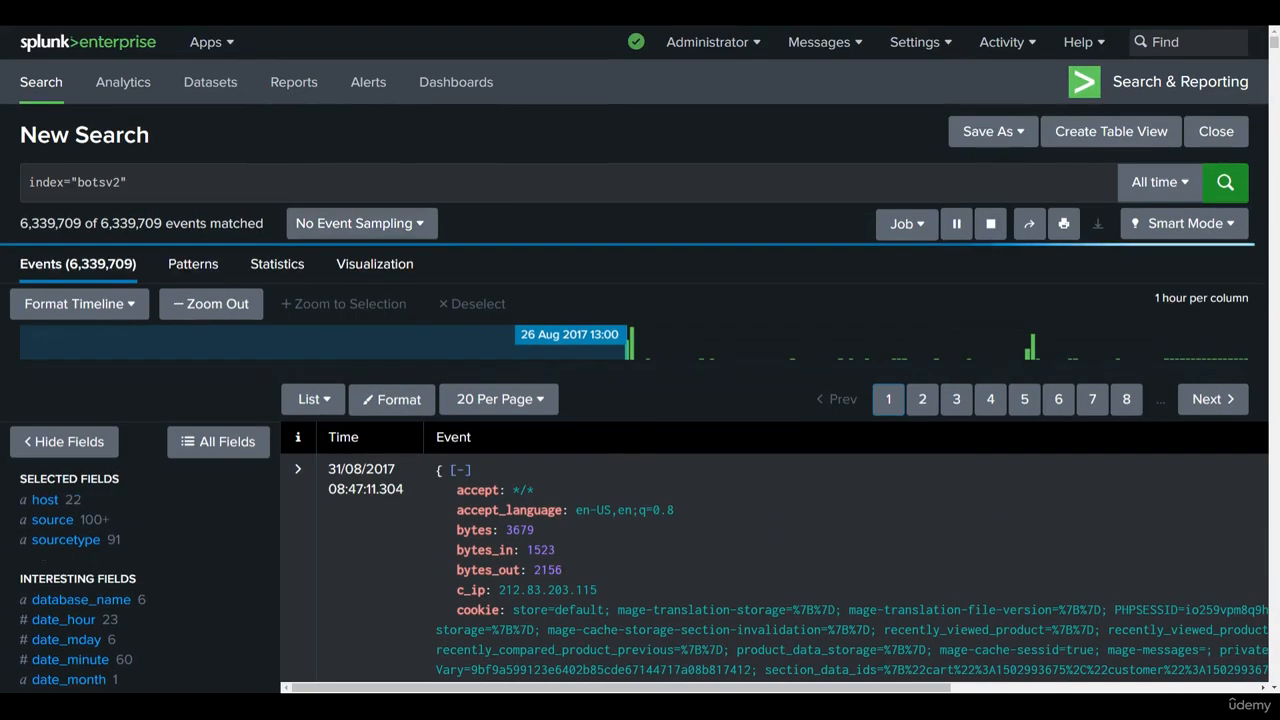
Step: Compare the top values of the source and sourcetype fields, then close the field summary
scroll(100, 540, "down", 4)
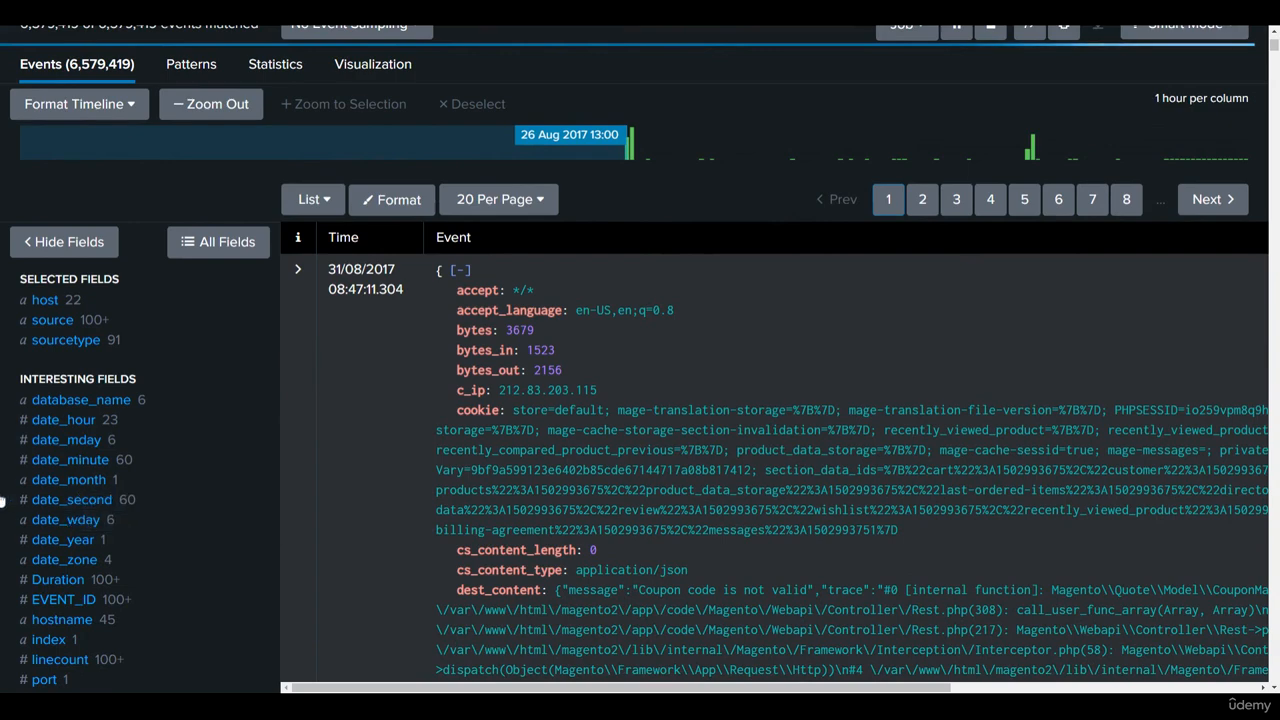
left_click(78, 333)
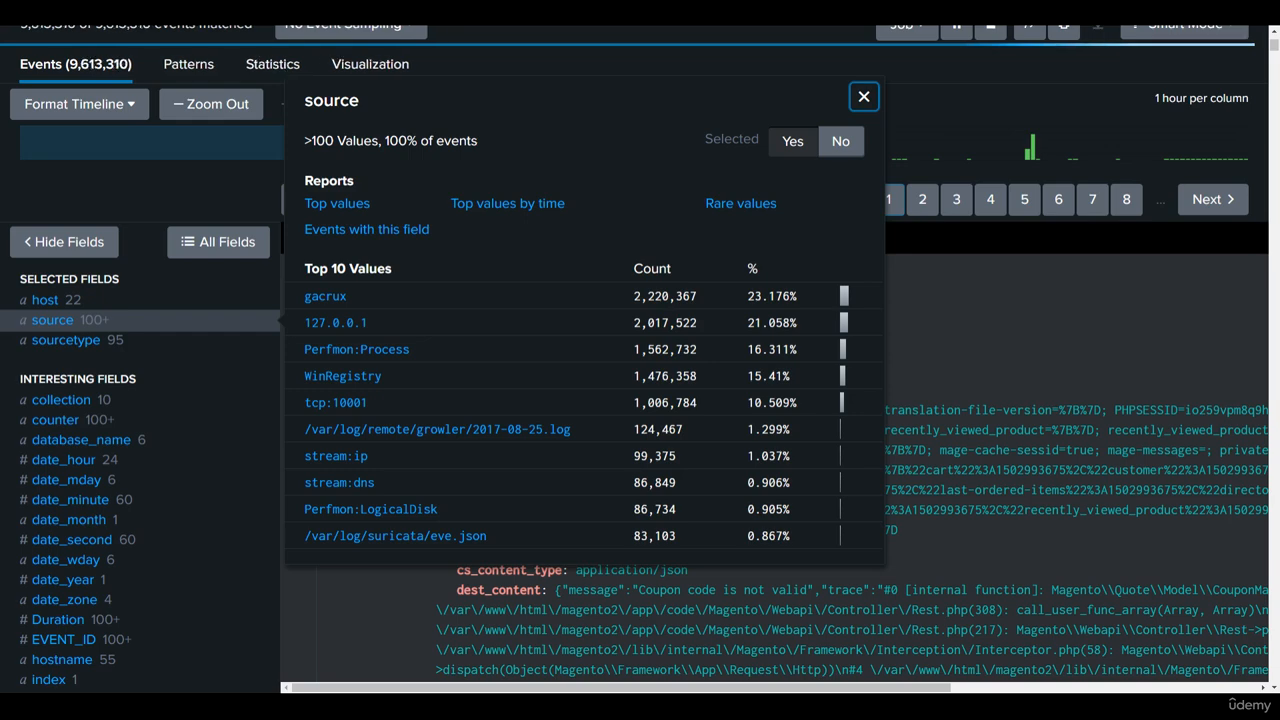
left_click(85, 341)
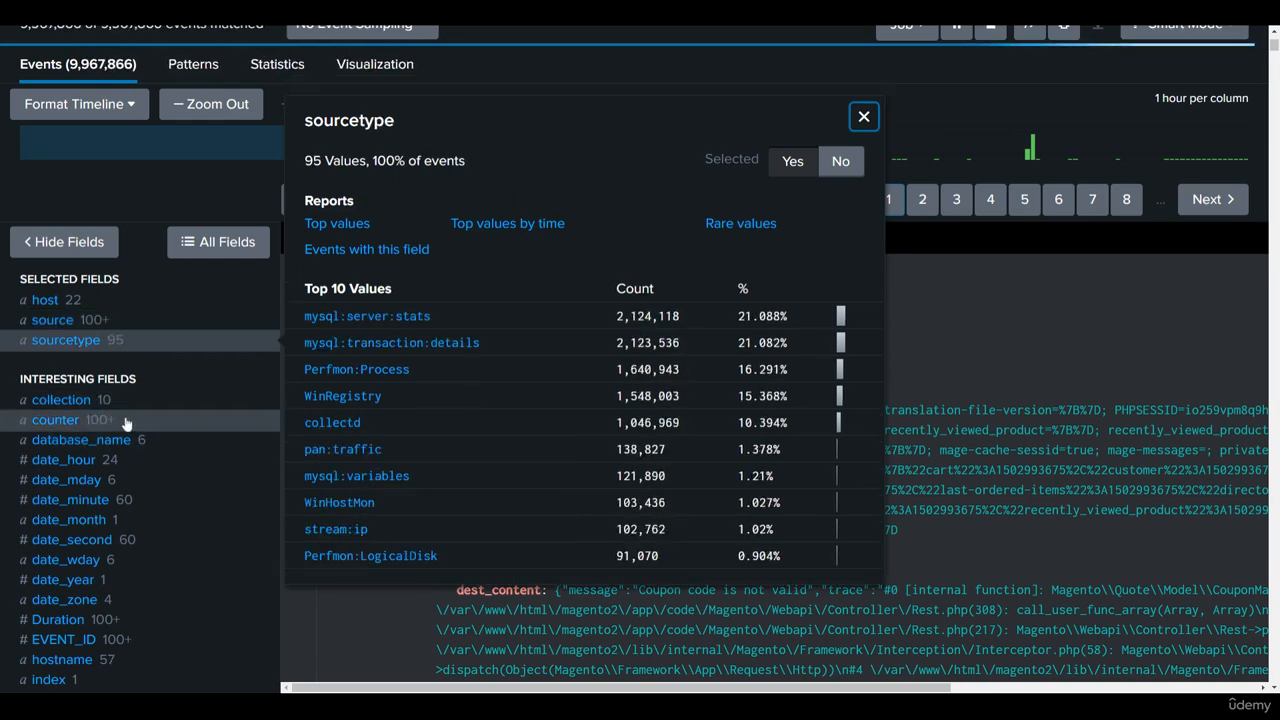
left_click(53, 320)
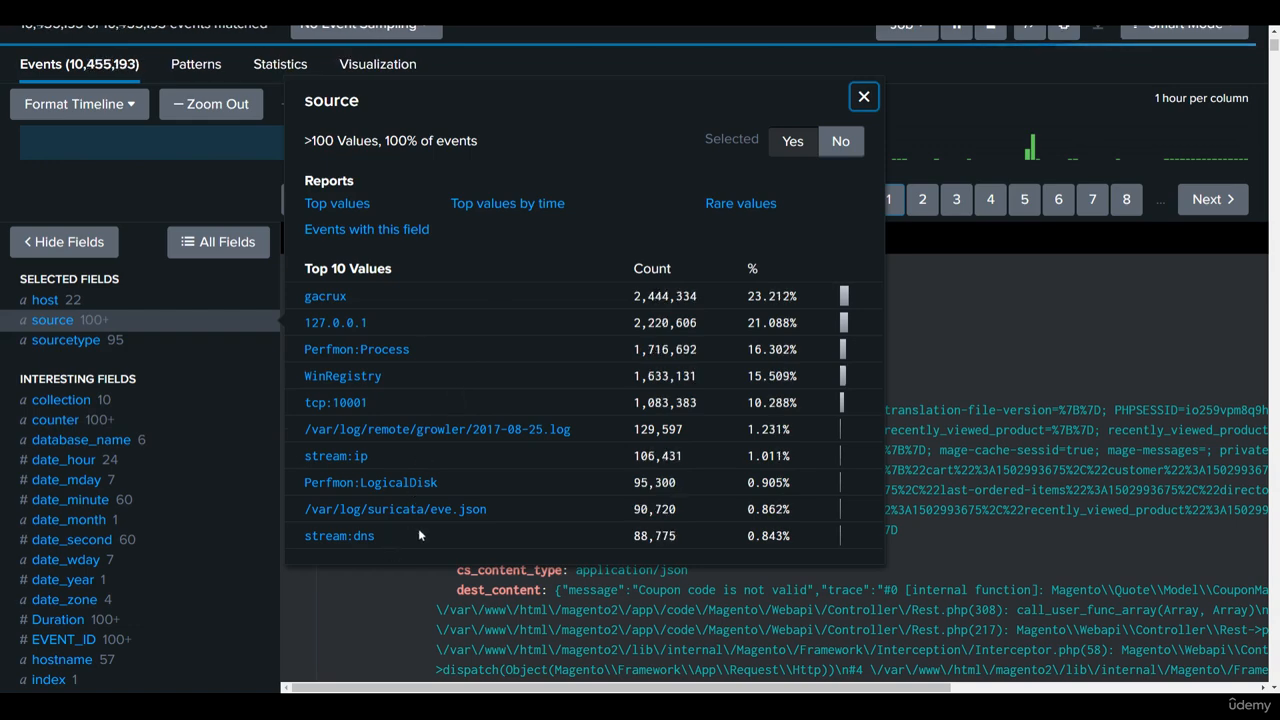
left_click(66, 341)
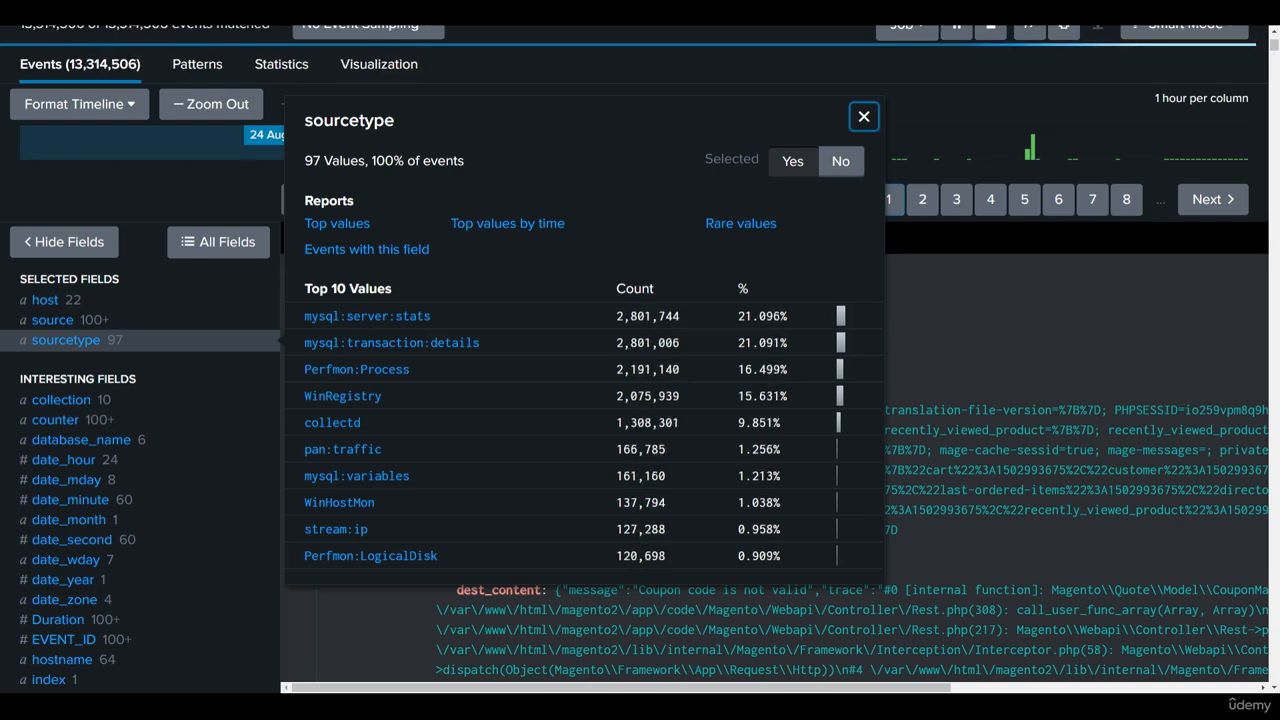
left_click(88, 318)
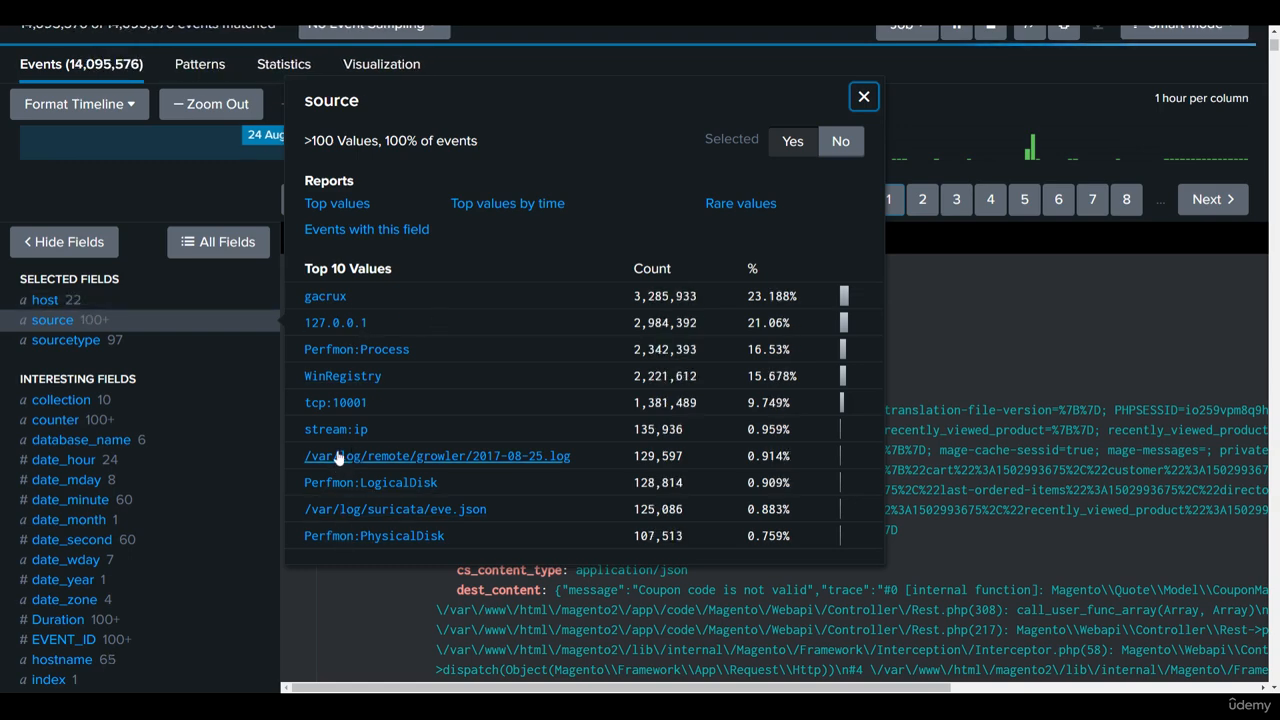
left_click(108, 341)
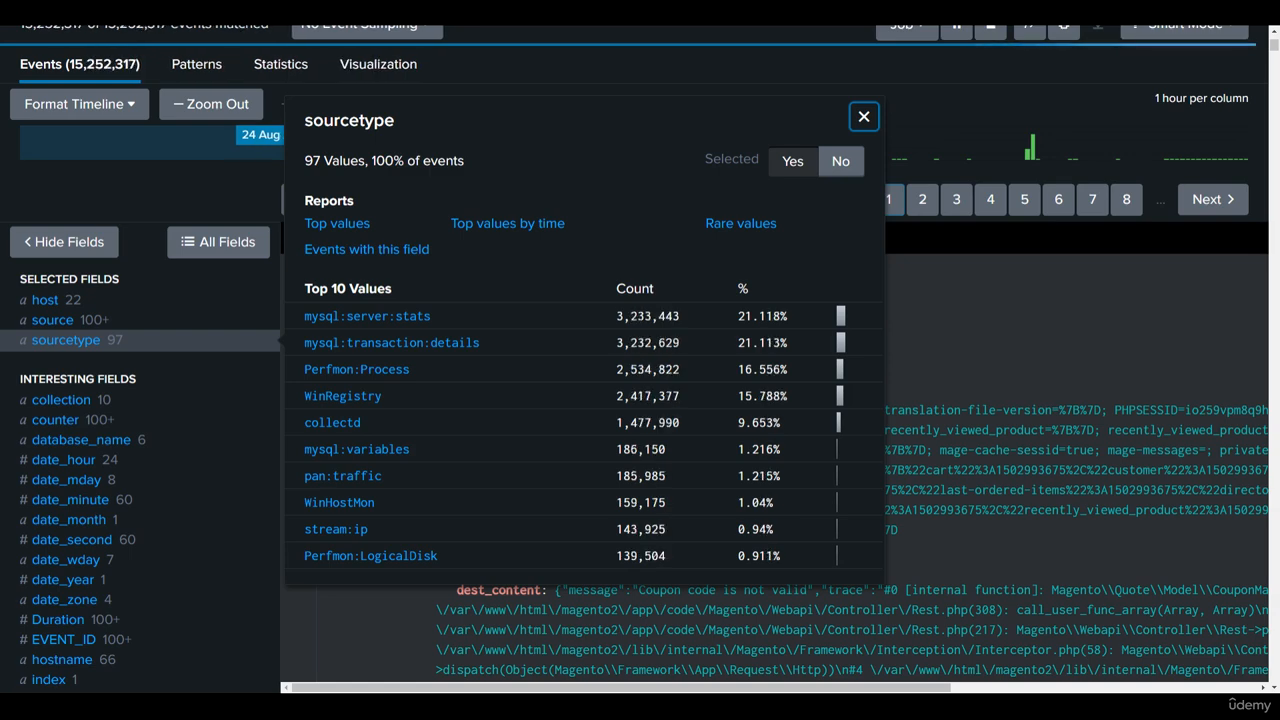
left_click(143, 199)
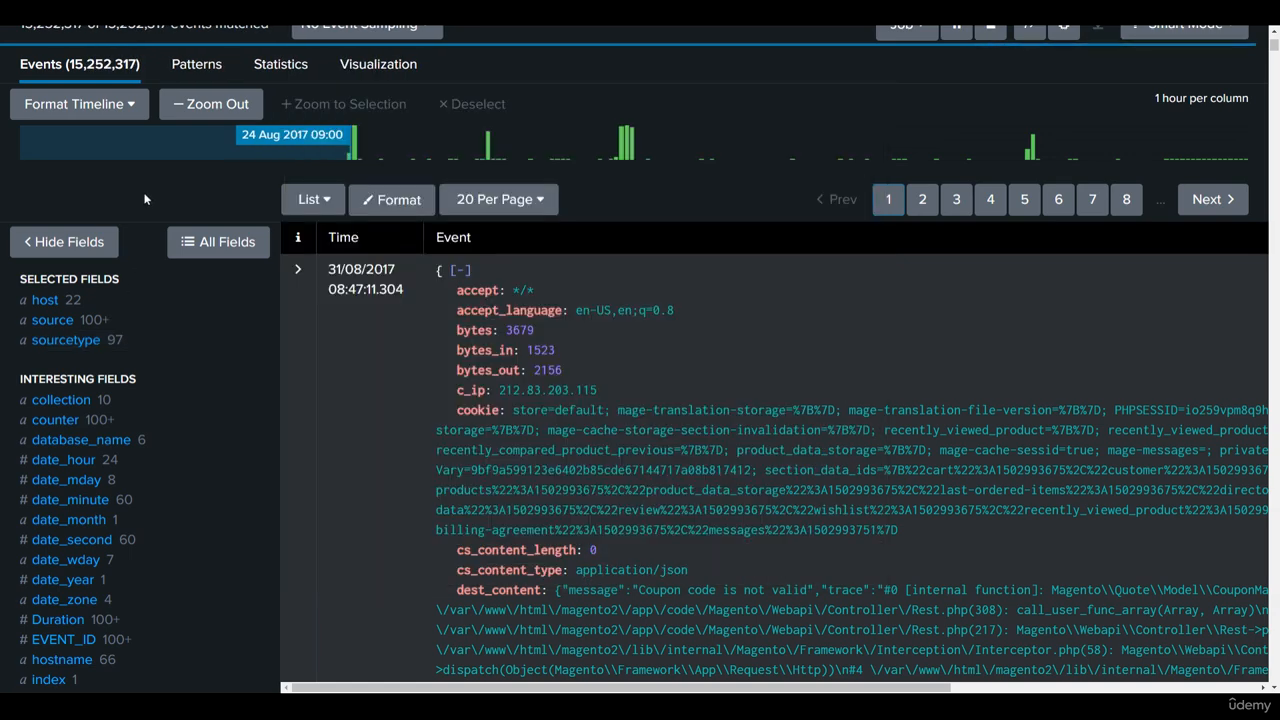
scroll(114, 432, "down", 1)
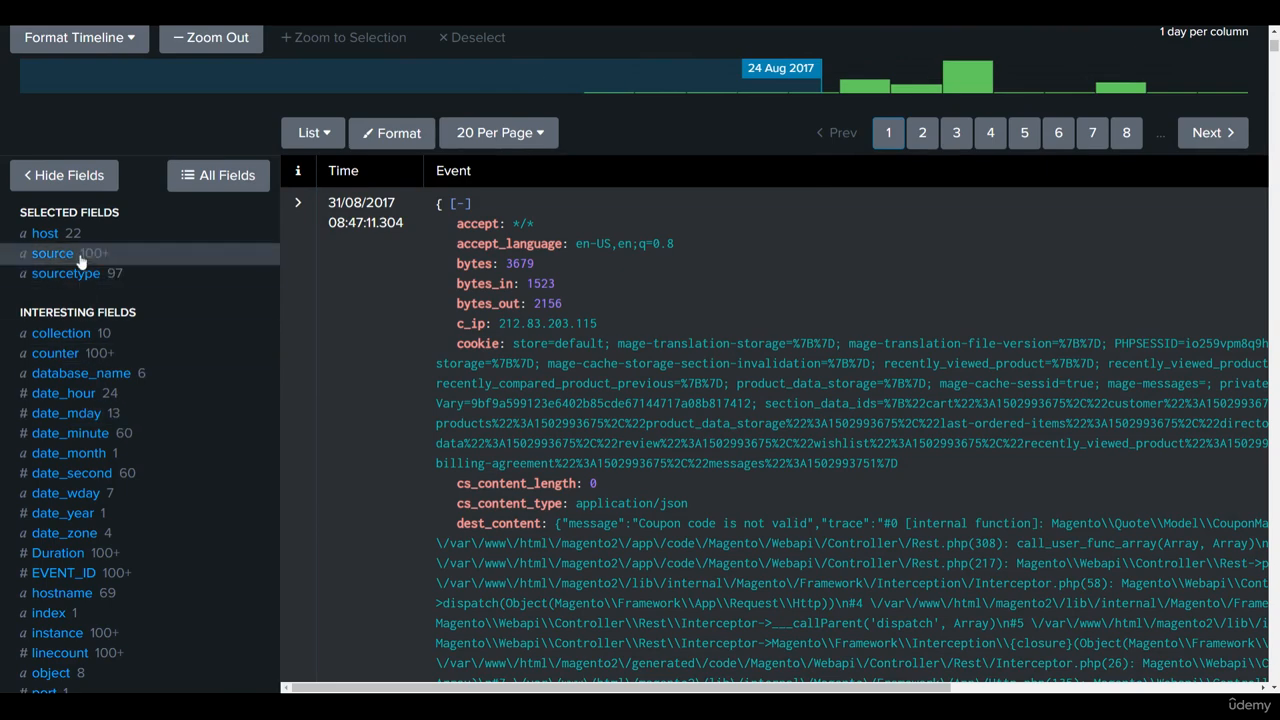
Step: Add sourcetype="pan:traffic" to the index="botsv2" query and run the search
scroll(80, 258, "up", 4)
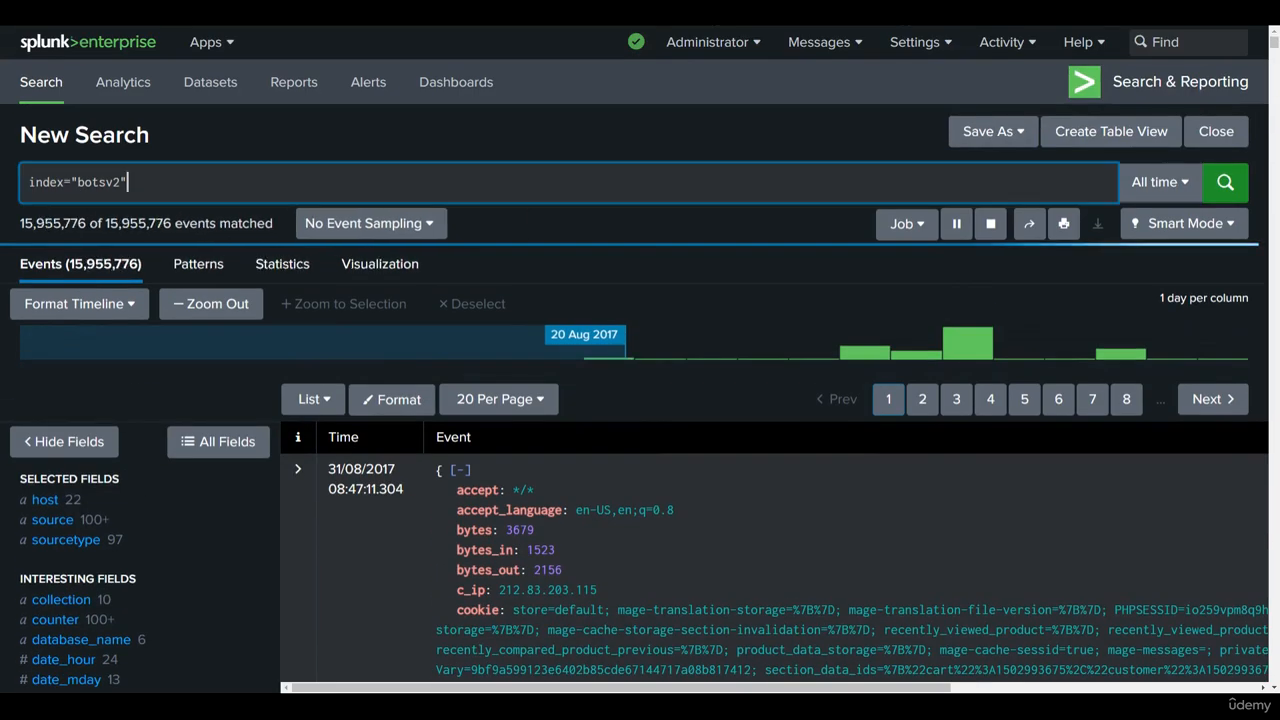
key("Escape")
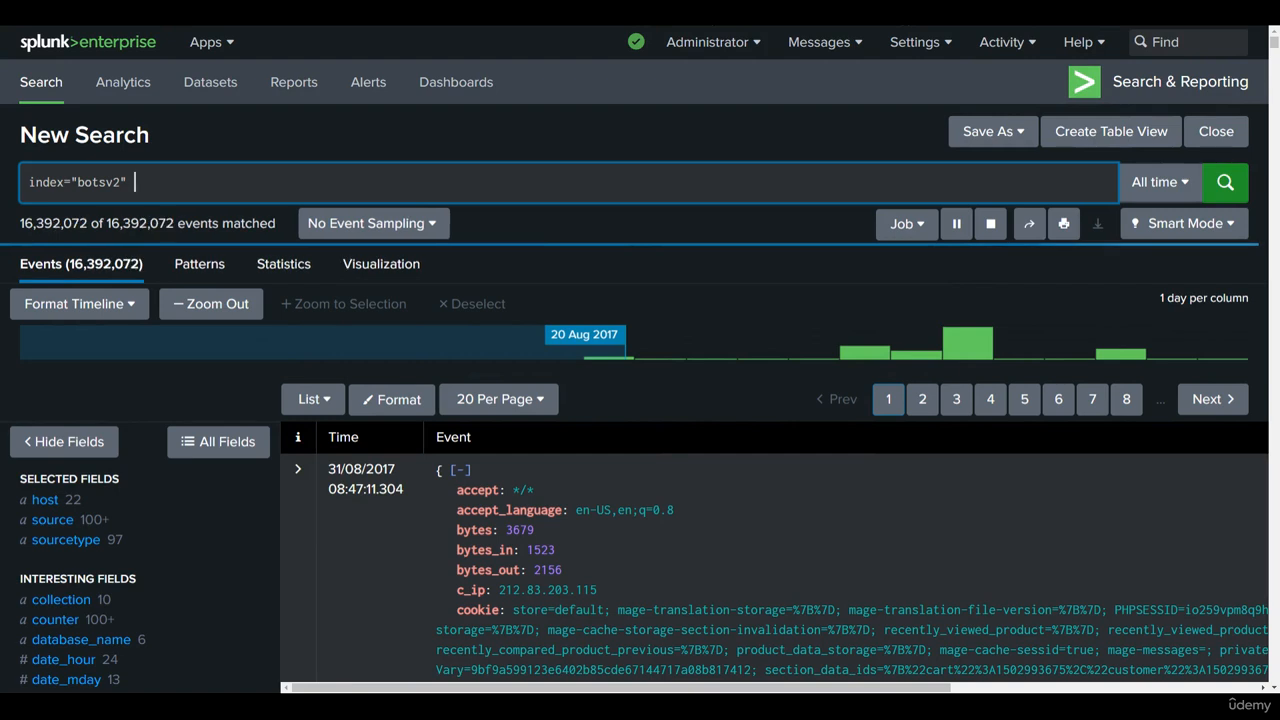
type("sourc")
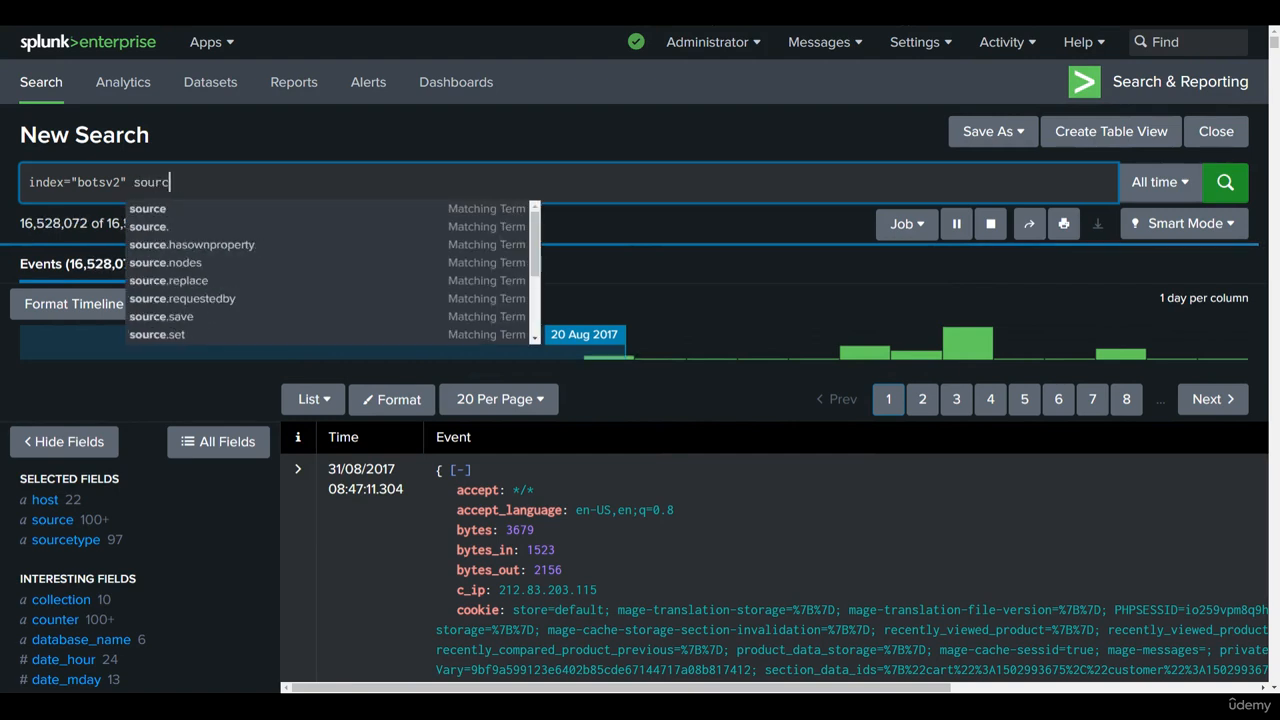
type("et")
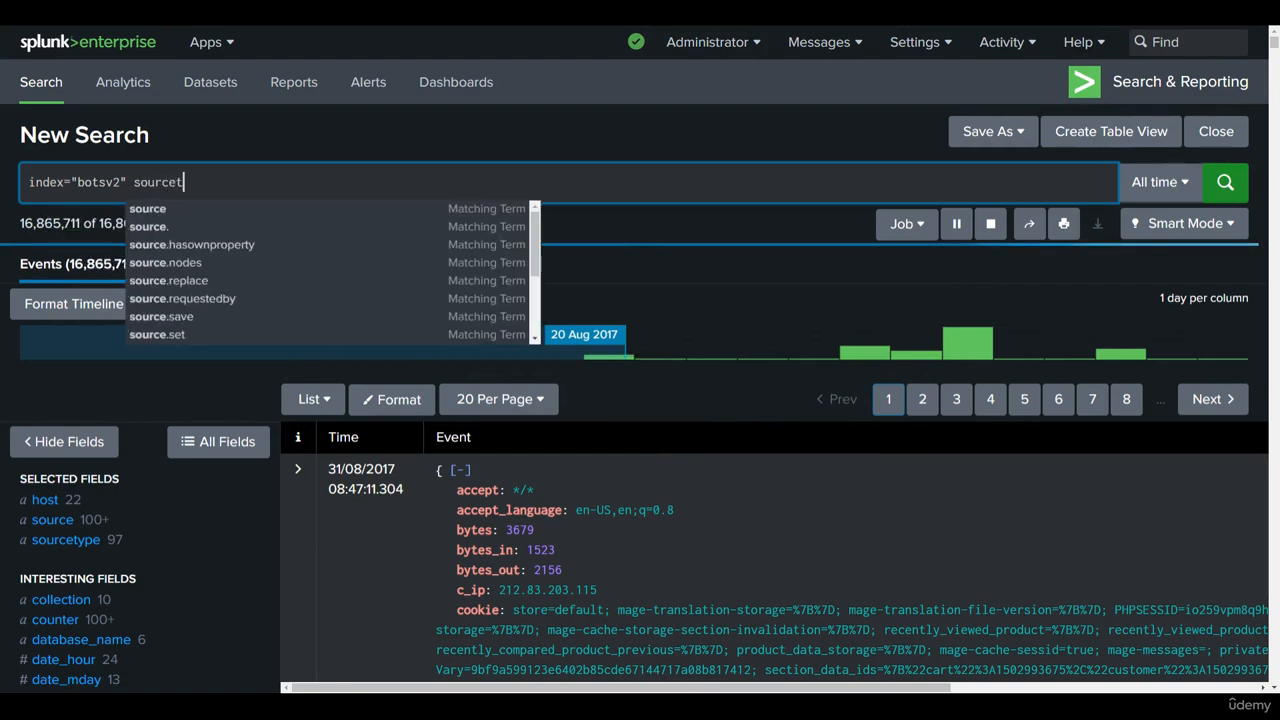
type("ype=\"")
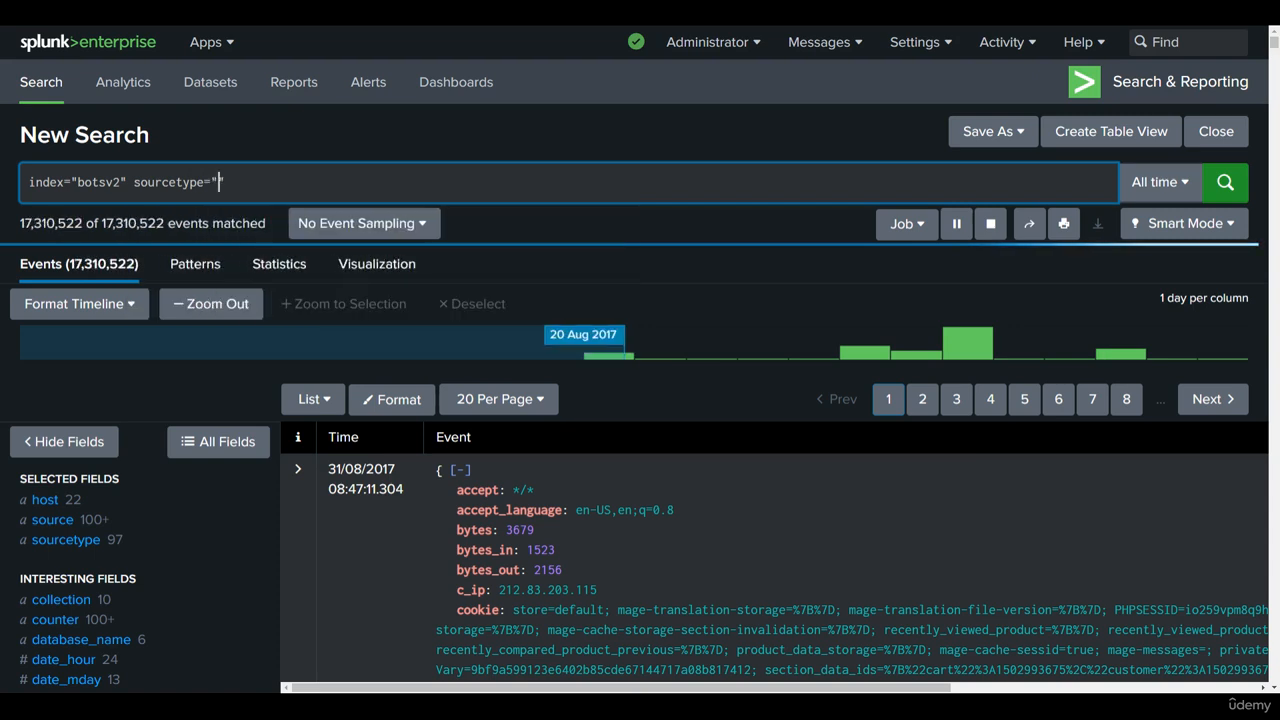
type("pan:traffic")
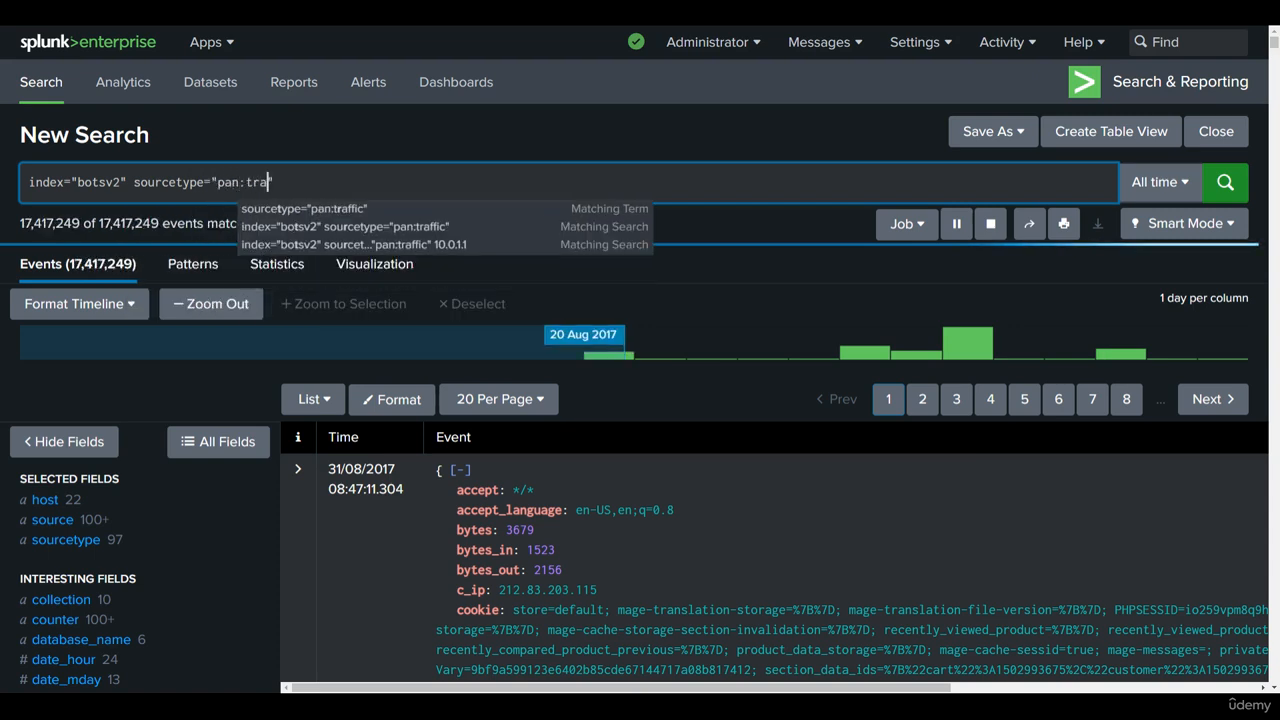
key("Return")
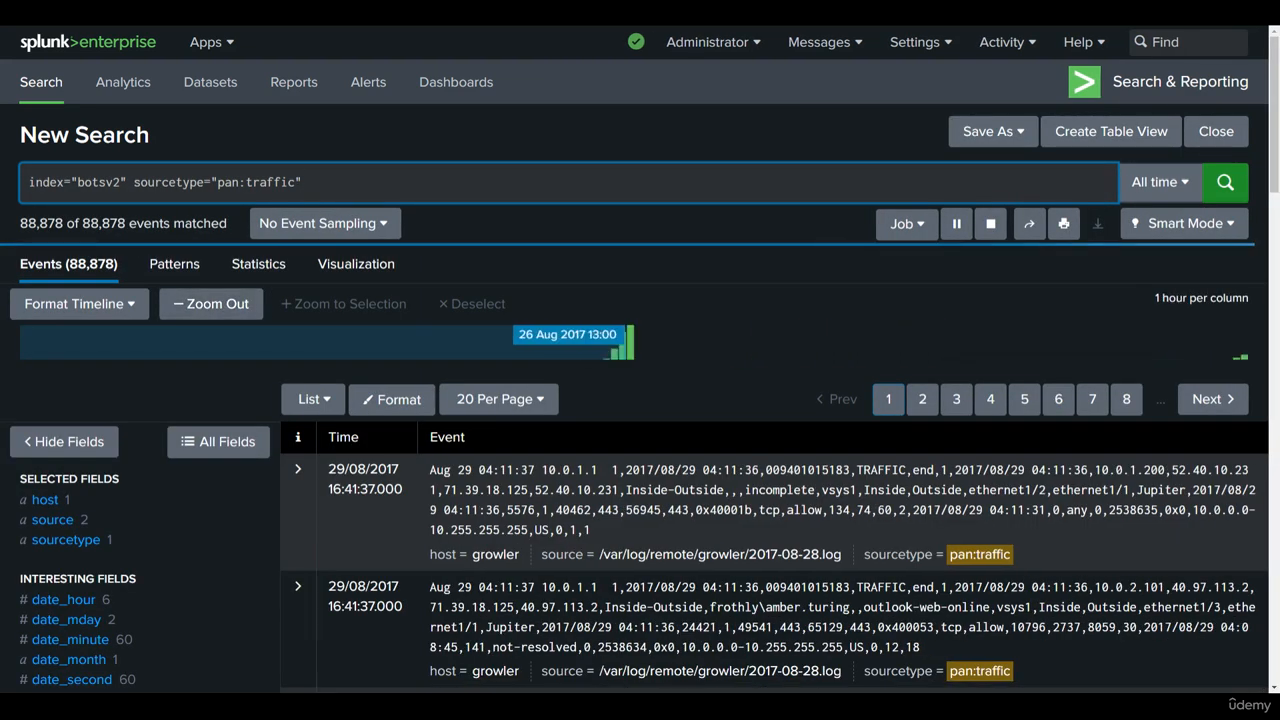
Step: Review the pan:traffic events, their available fields and the total number of matching events
scroll(430, 315, "down", 2)
scroll(431, 319, "down", 1)
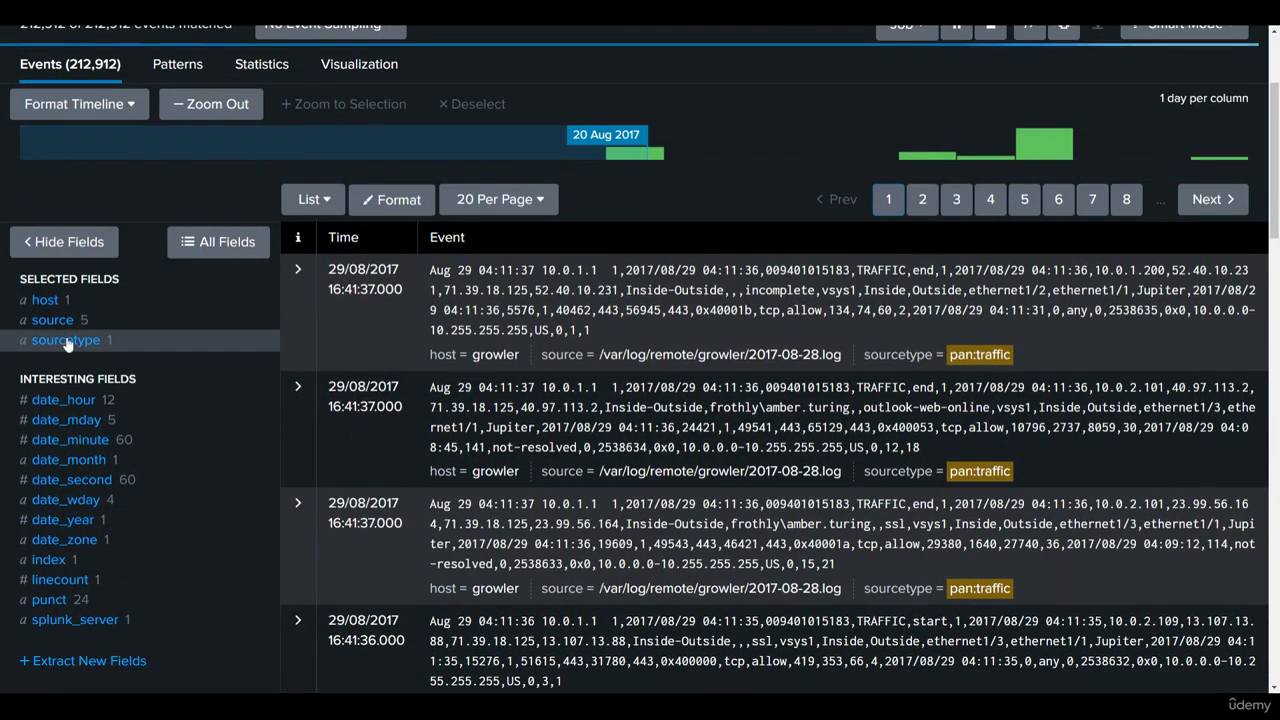
scroll(106, 309, "up", 3)
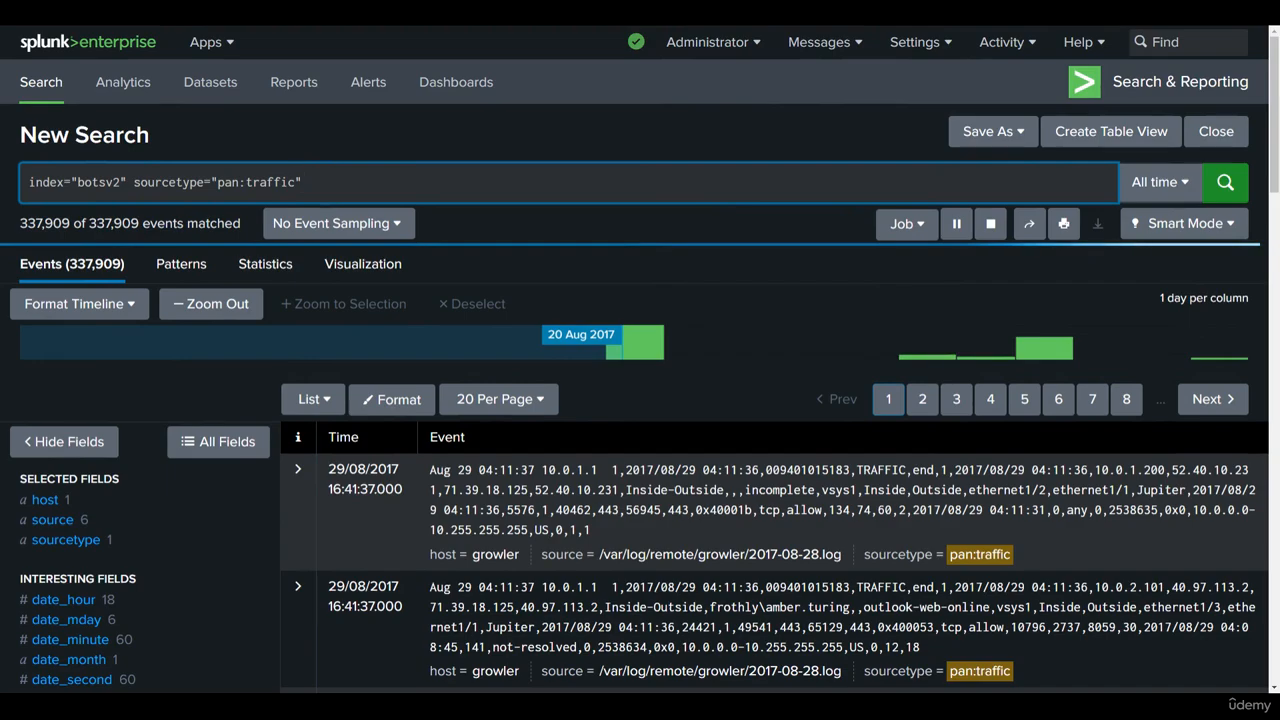
scroll(472, 329, "down", 3)
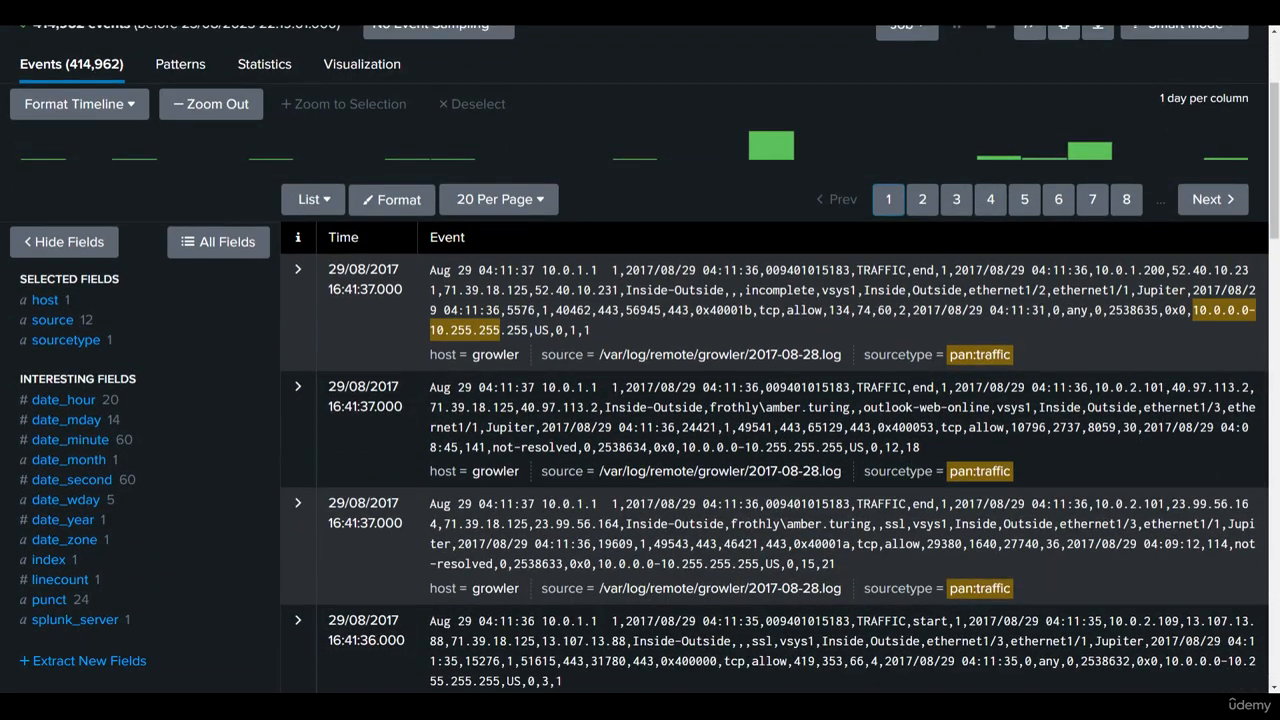
scroll(608, 455, "down", 3)
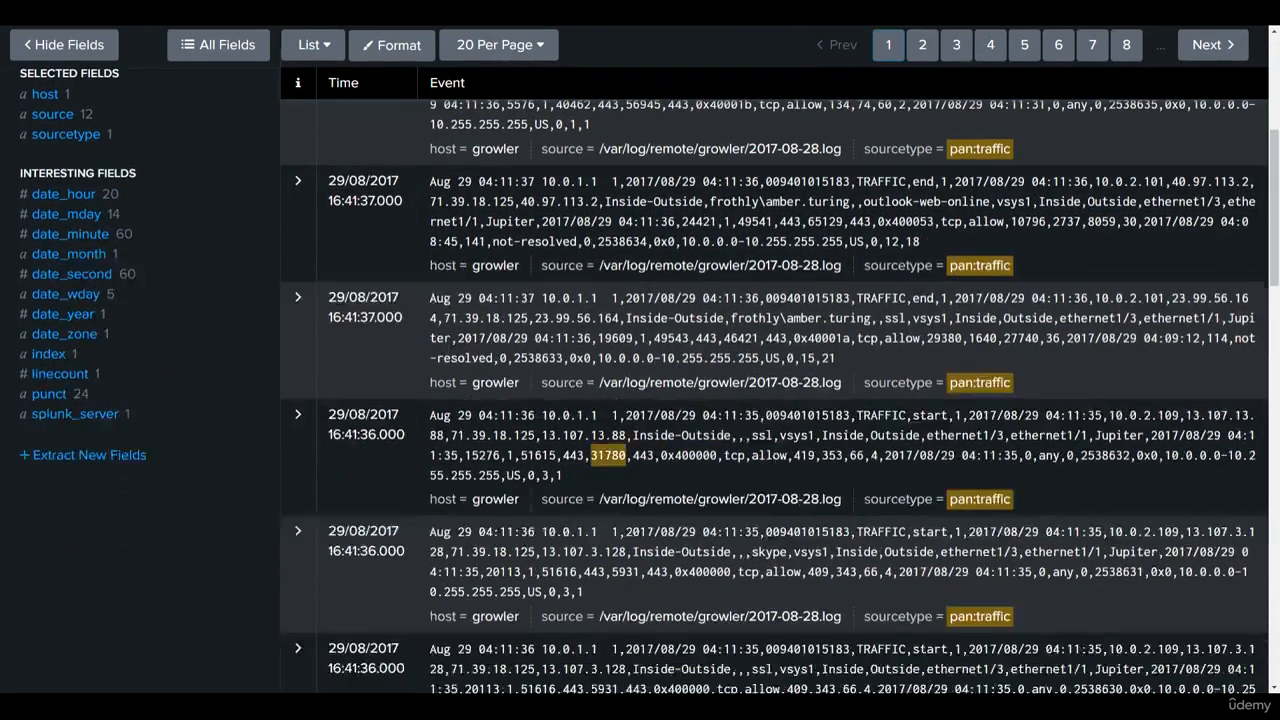
scroll(608, 455, "down", 3)
scroll(308, 210, "up", 6)
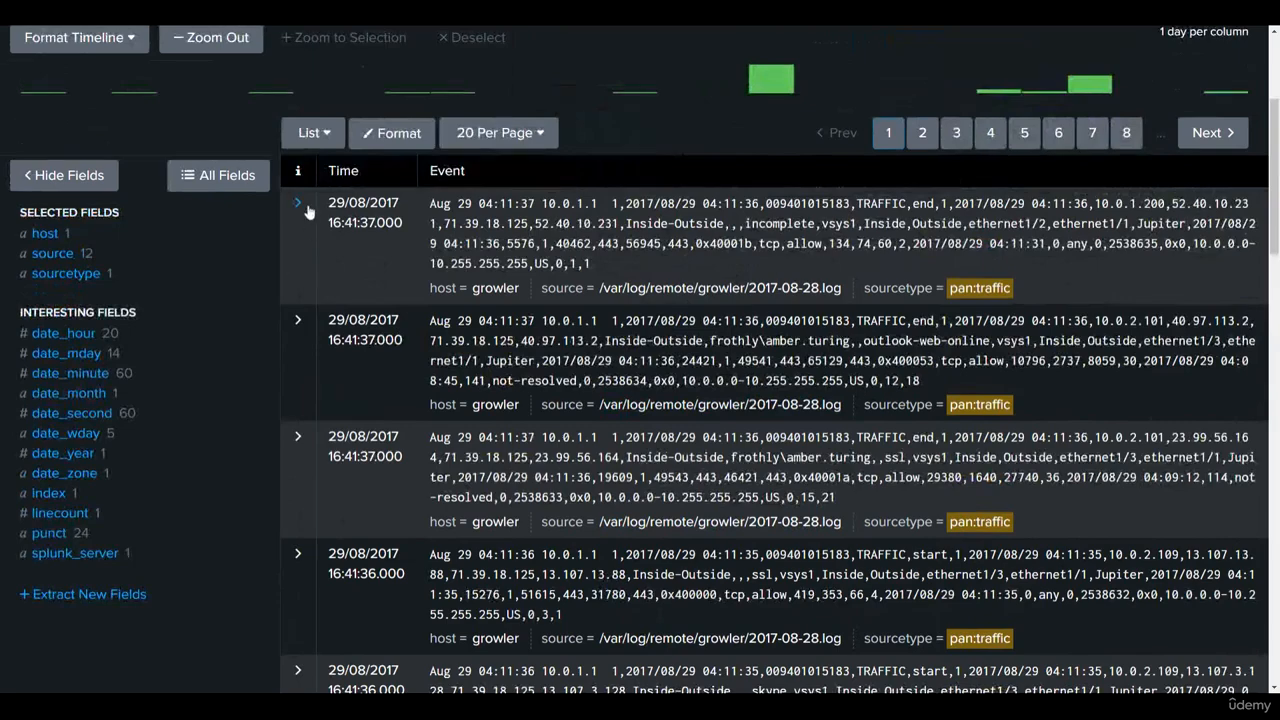
scroll(306, 215, "up", 4)
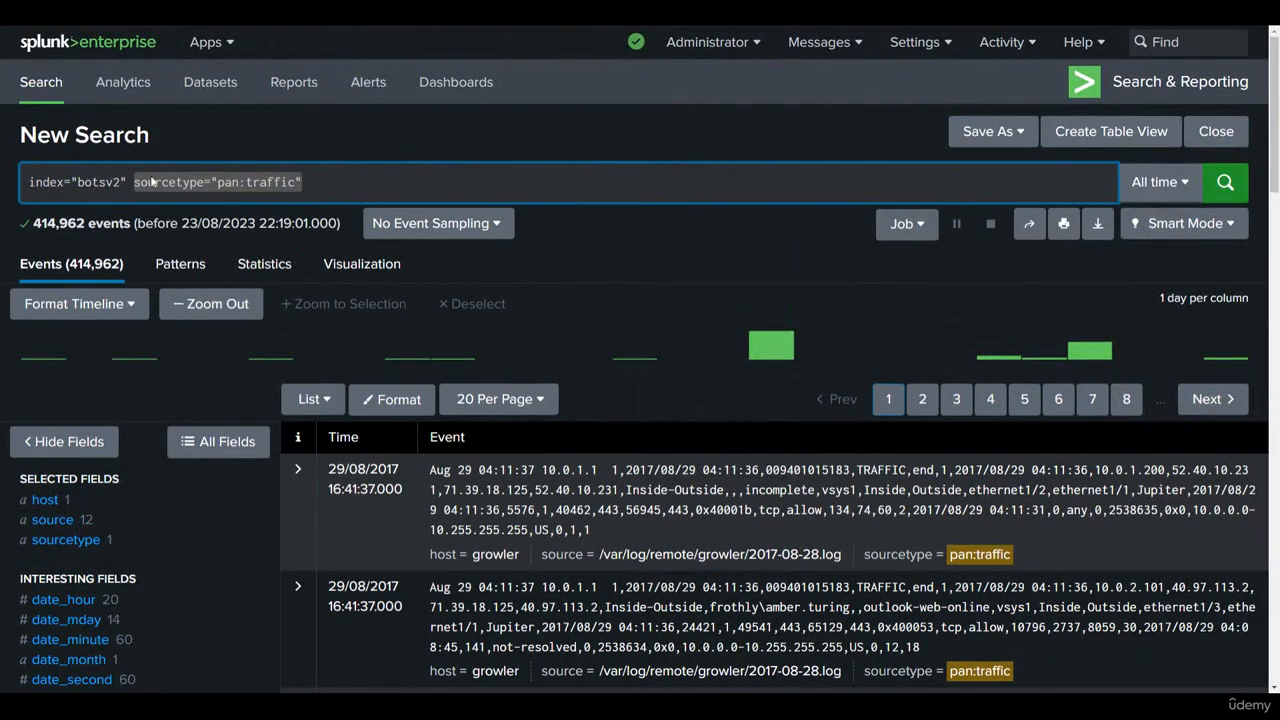
left_click_drag(30, 224, 130, 227)
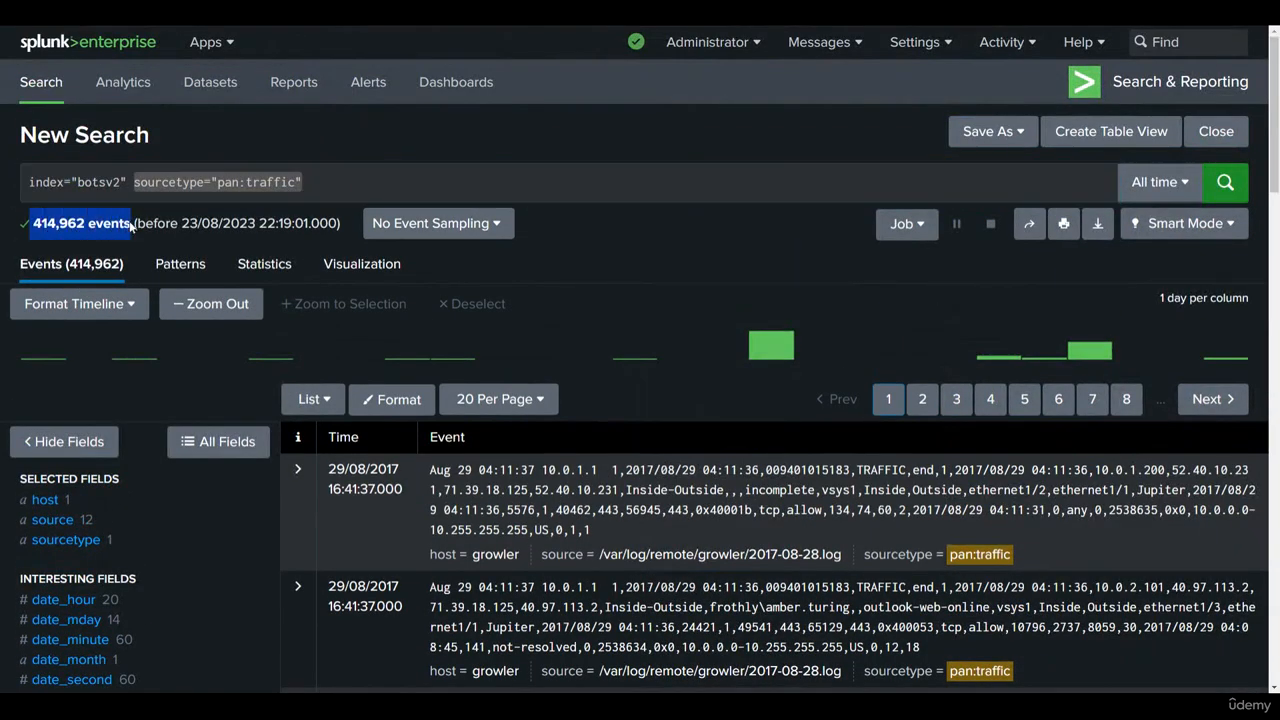
Step: Remove the sourcetype="pan:traffic" condition from the query and rerun the search on index="botsv2"
left_click_drag(303, 182, 133, 182)
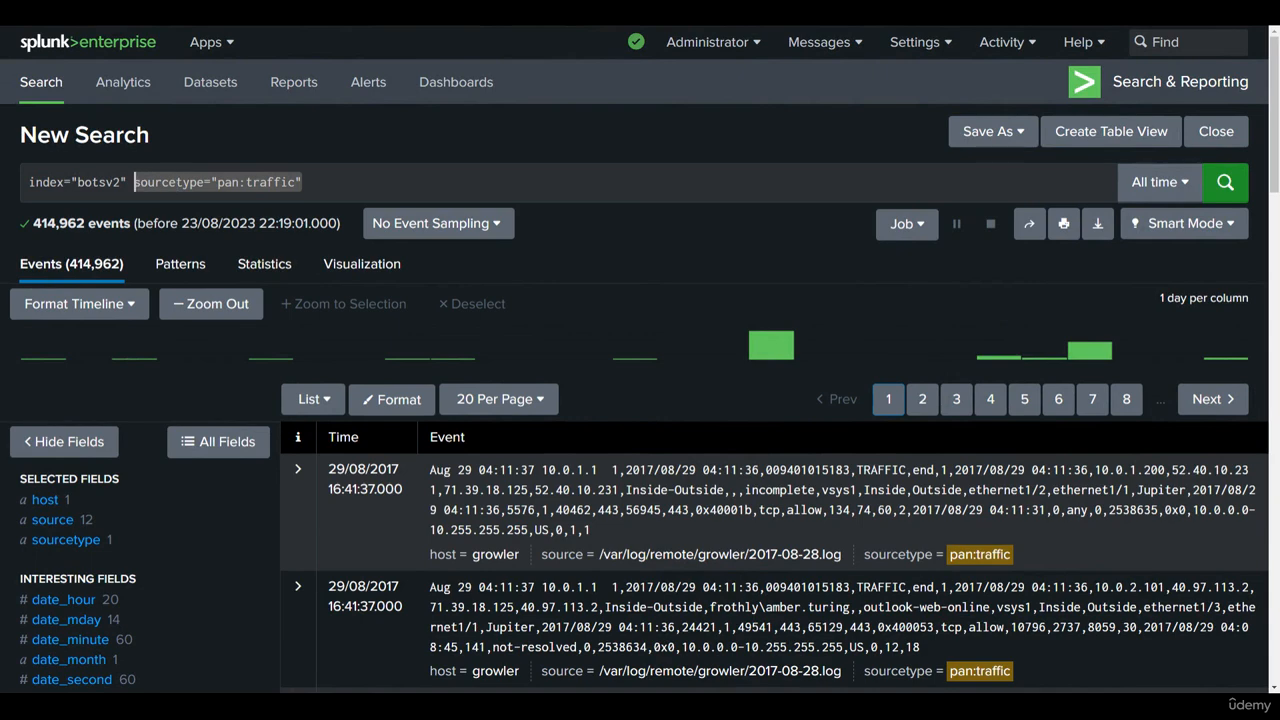
key("BackSpace")
key("BackSpace")
key("Return")
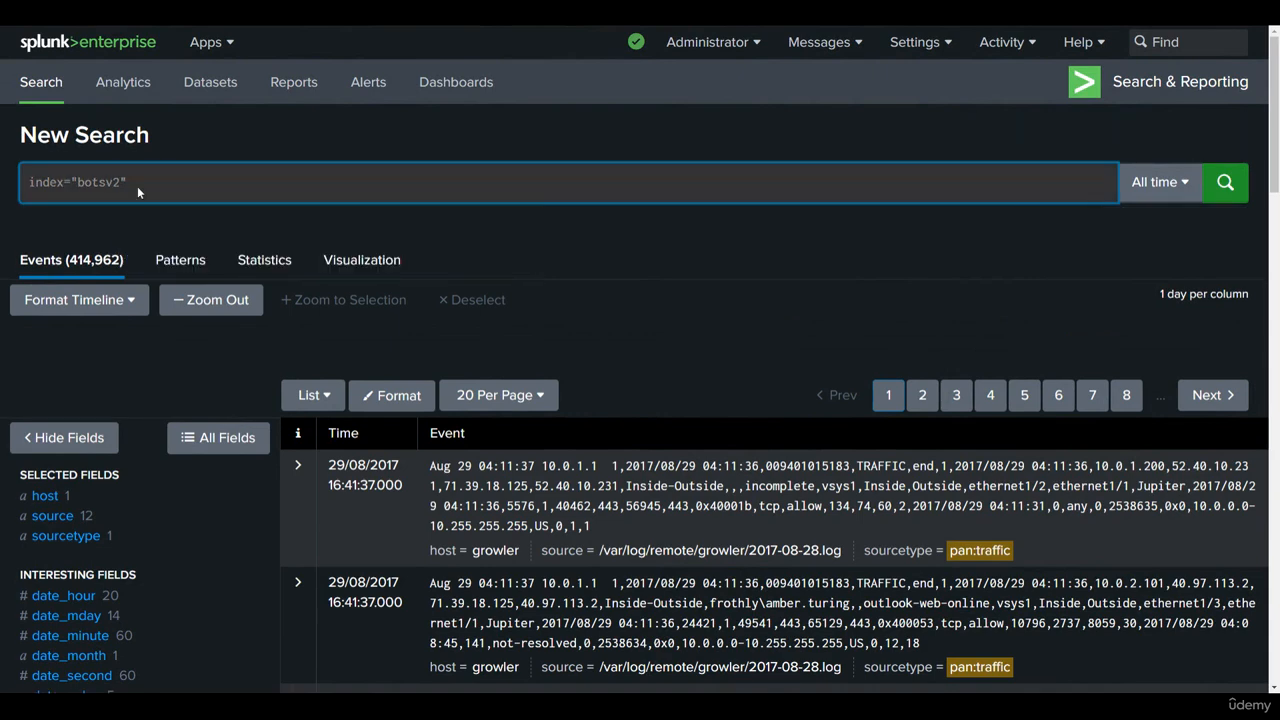
Step: Narrow the botsv2 search to the stream:http value from the sourcetype field's top values
scroll(140, 220, "down", 1)
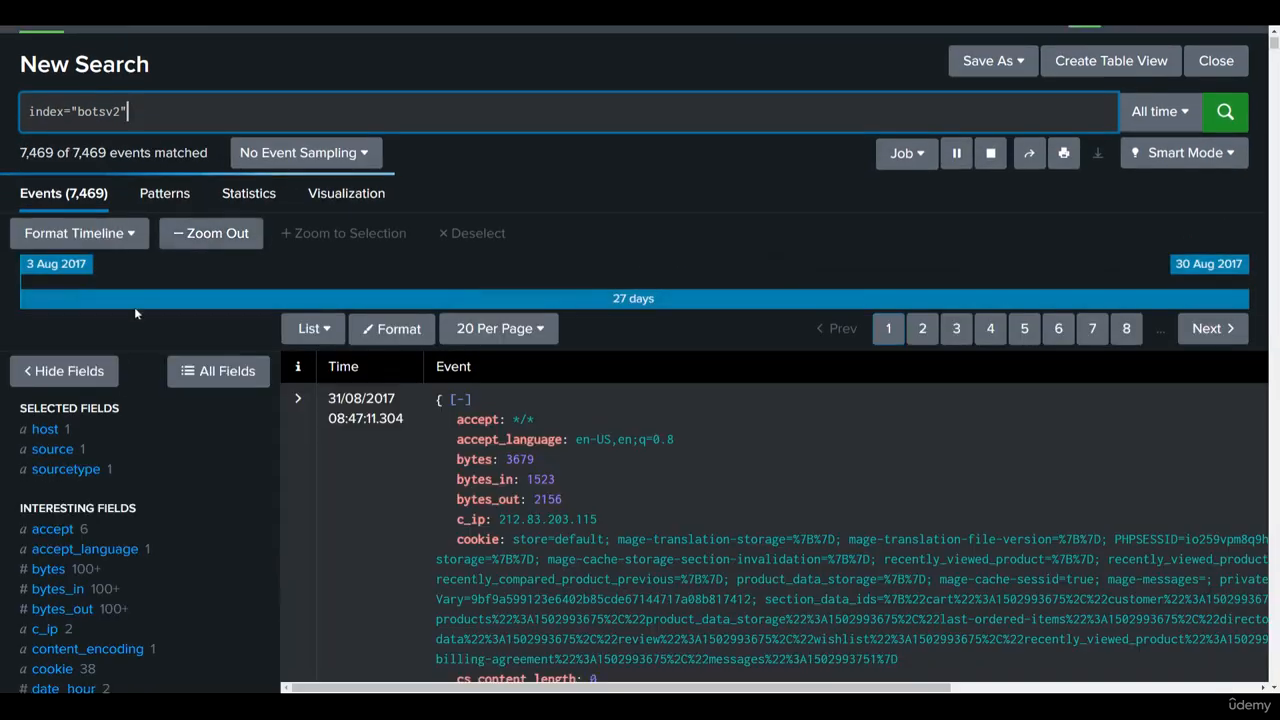
scroll(134, 307, "down", 3)
left_click(100, 279)
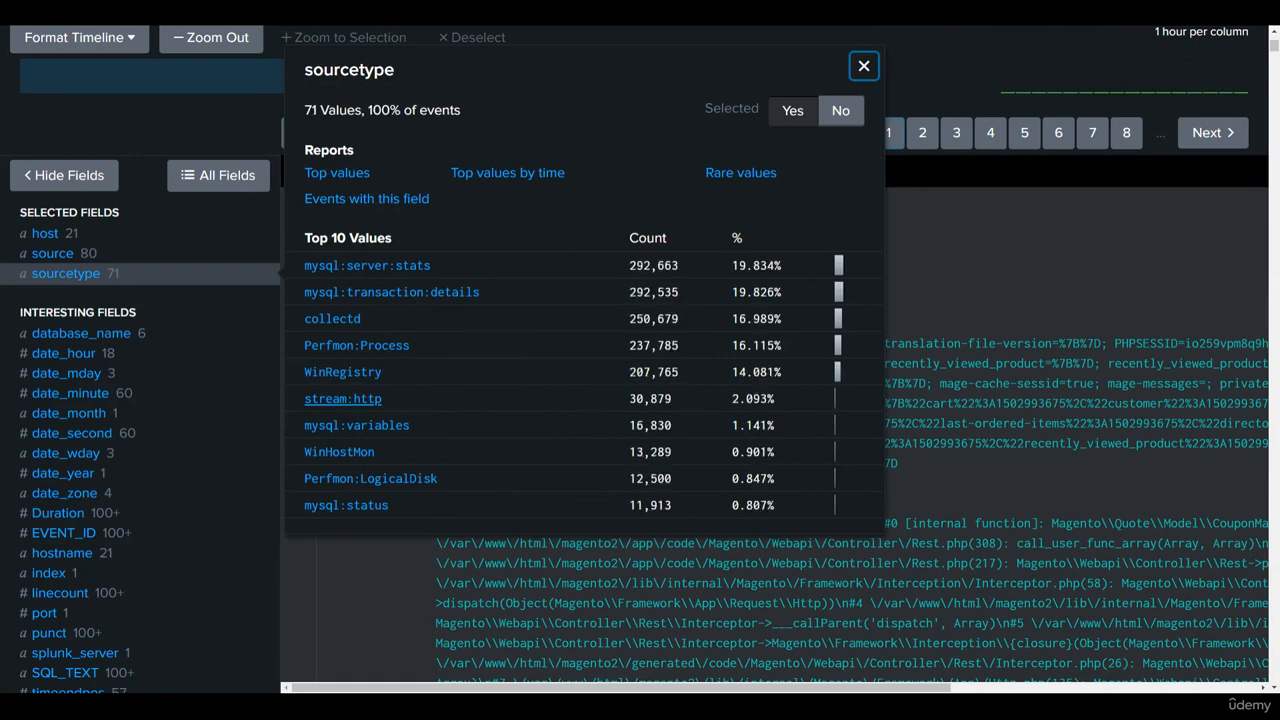
left_click(343, 399)
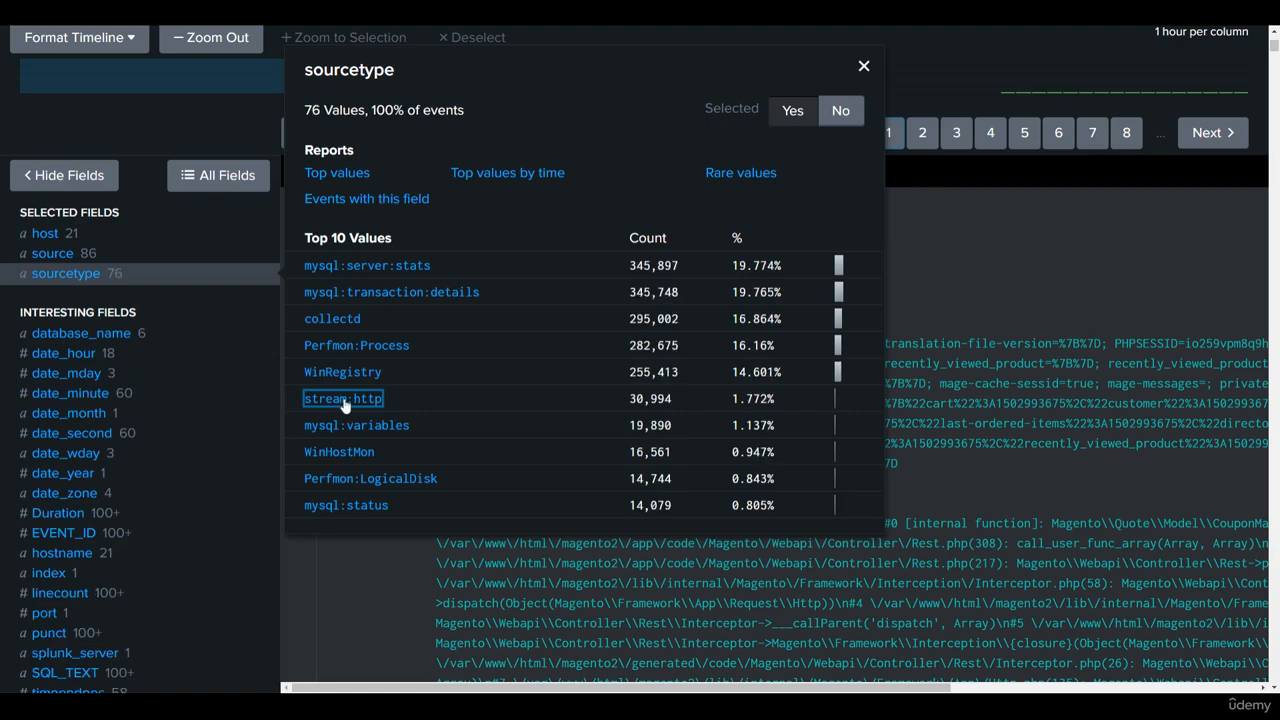
left_click(343, 399)
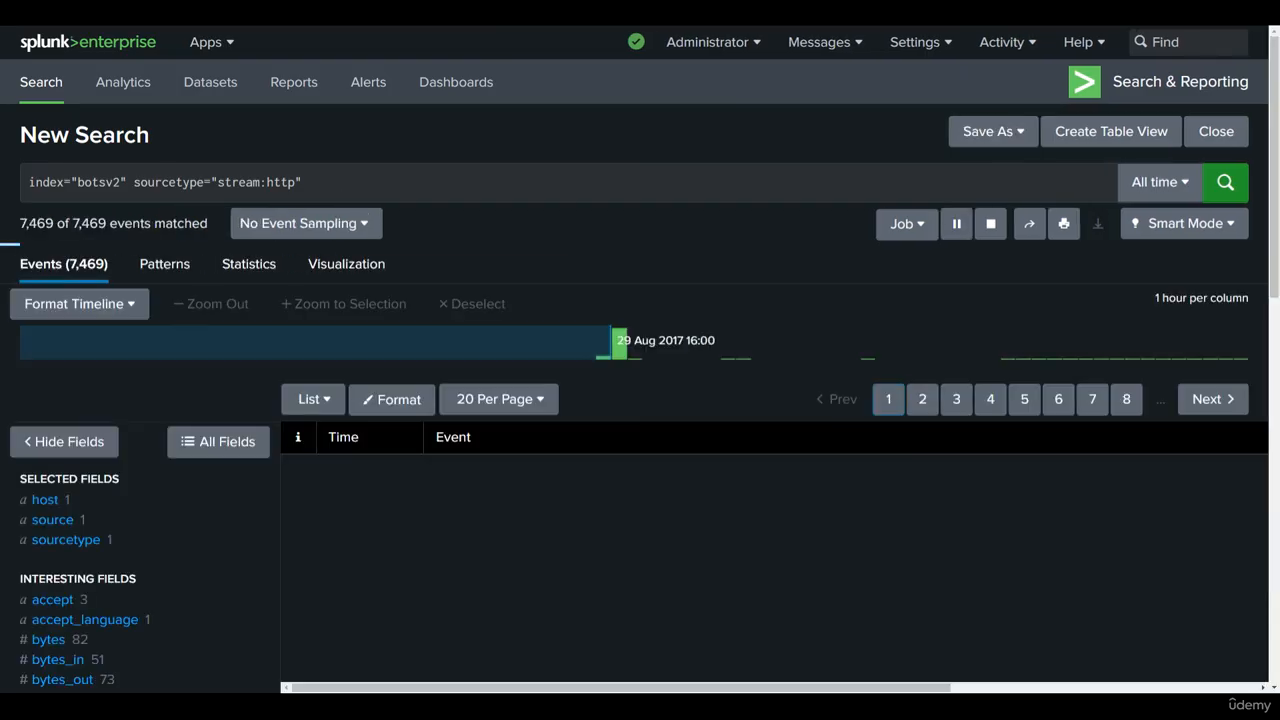
left_click_drag(134, 182, 303, 182)
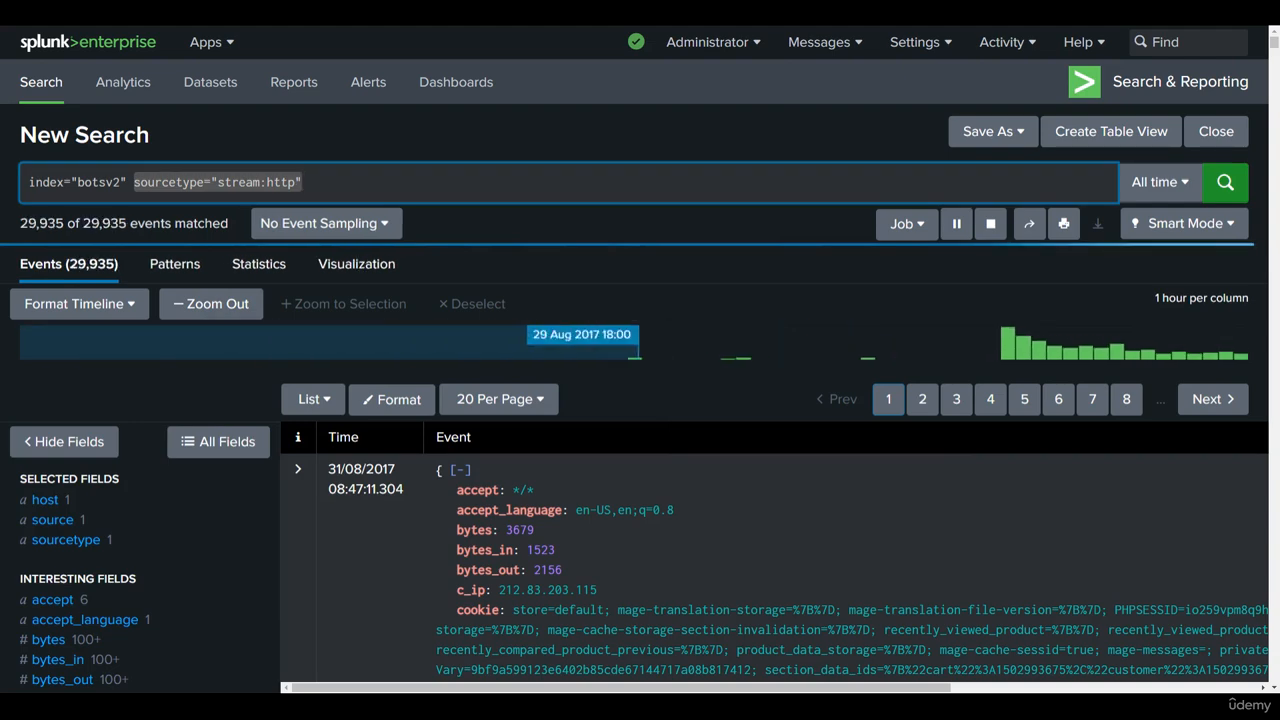
left_click(377, 188)
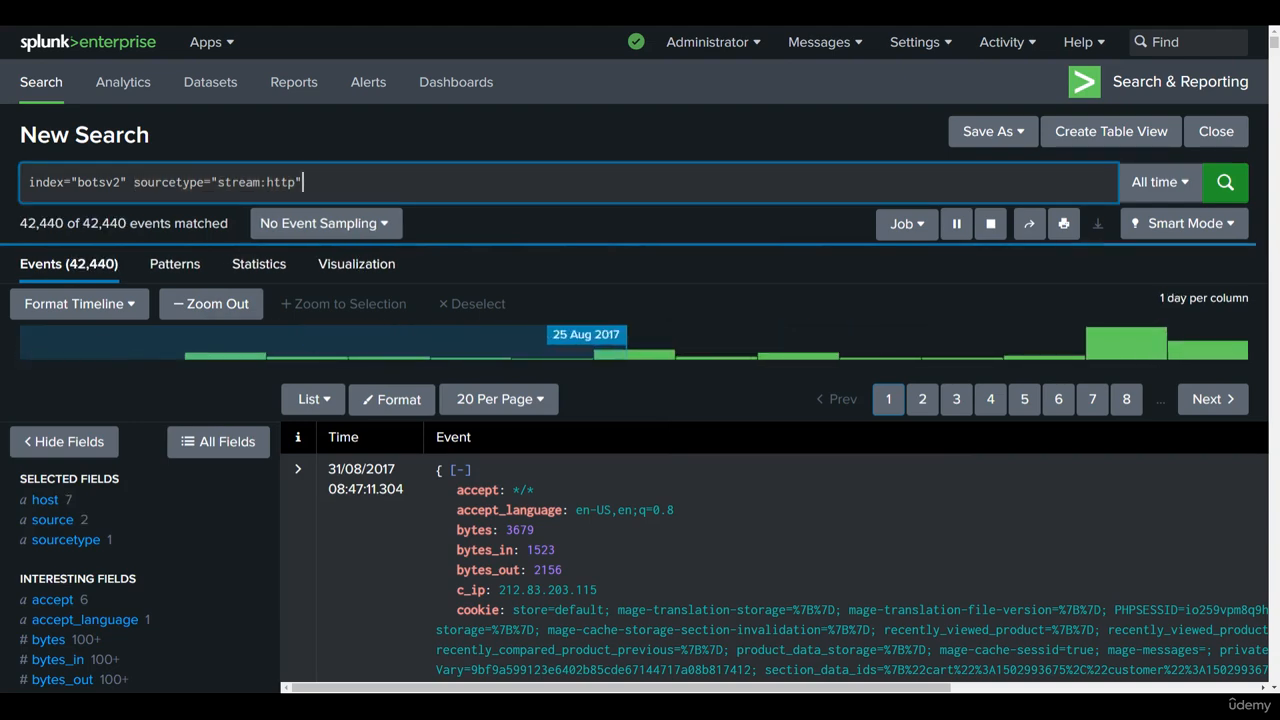
Step: Look through the interesting fields of the stream:http events and examine the top values of http_user_agent
scroll(90, 330, "down", 3)
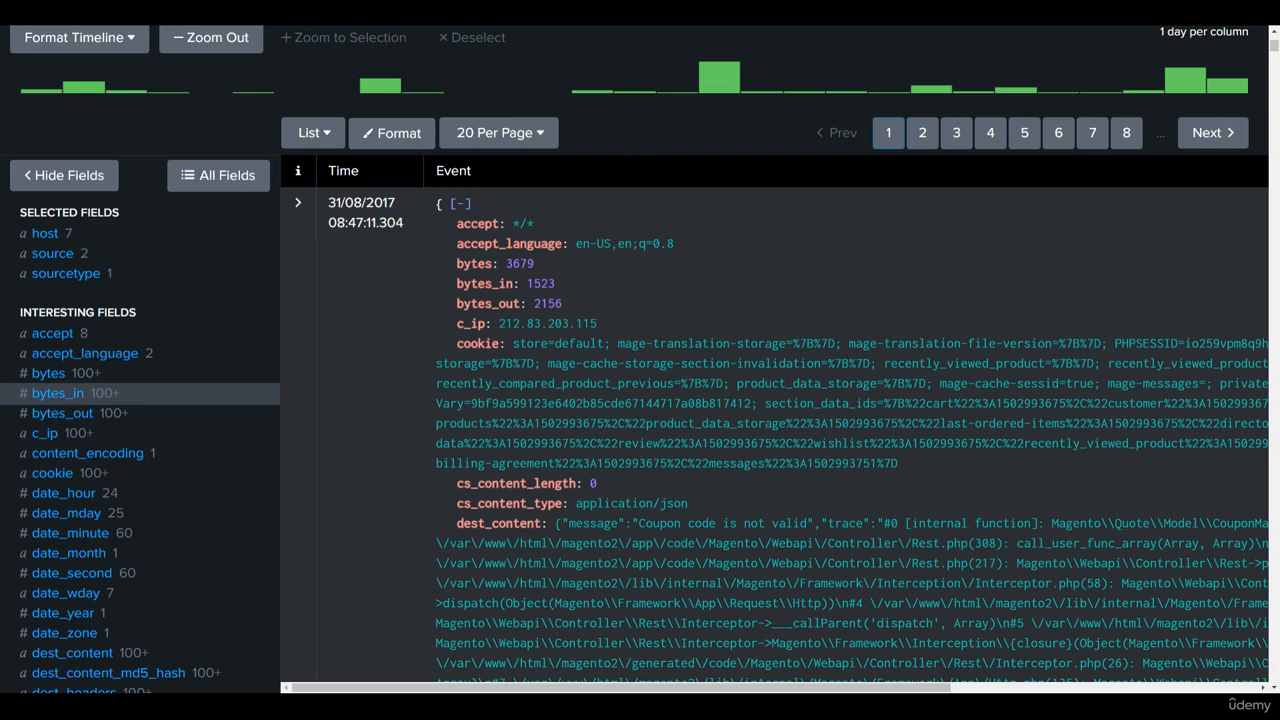
scroll(90, 400, "down", 5)
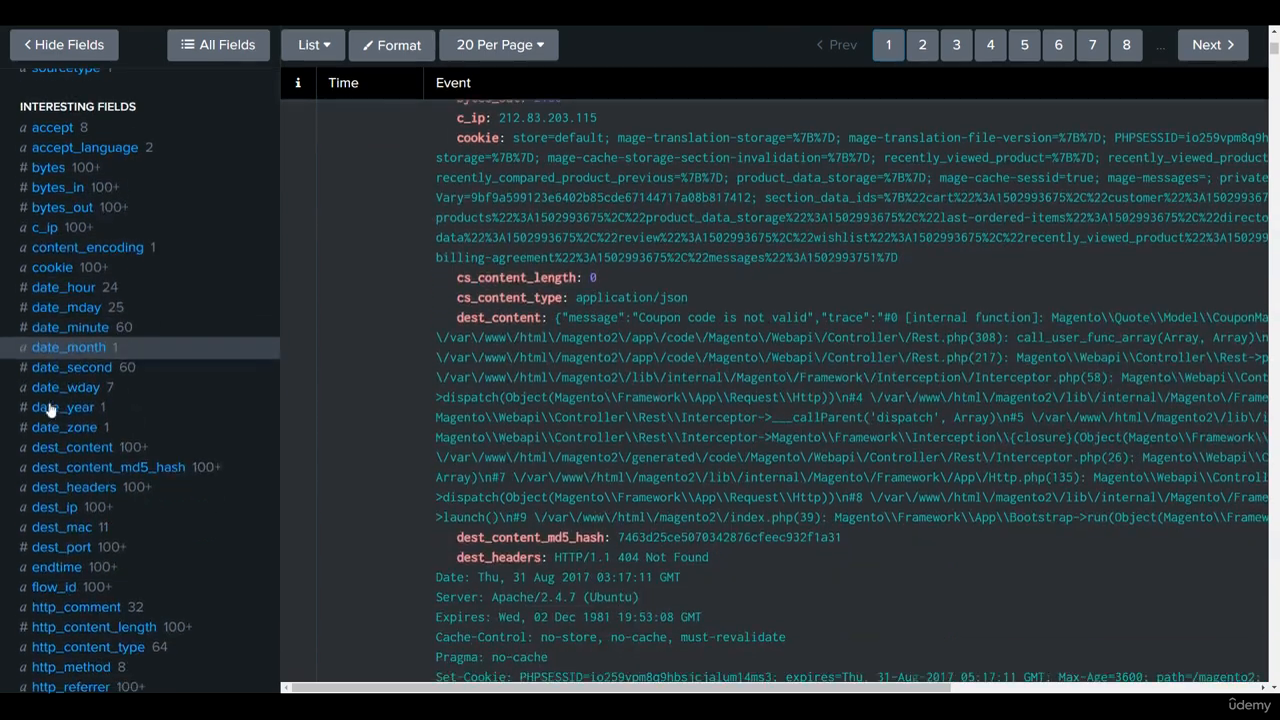
scroll(60, 414, "down", 3)
scroll(127, 416, "up", 1)
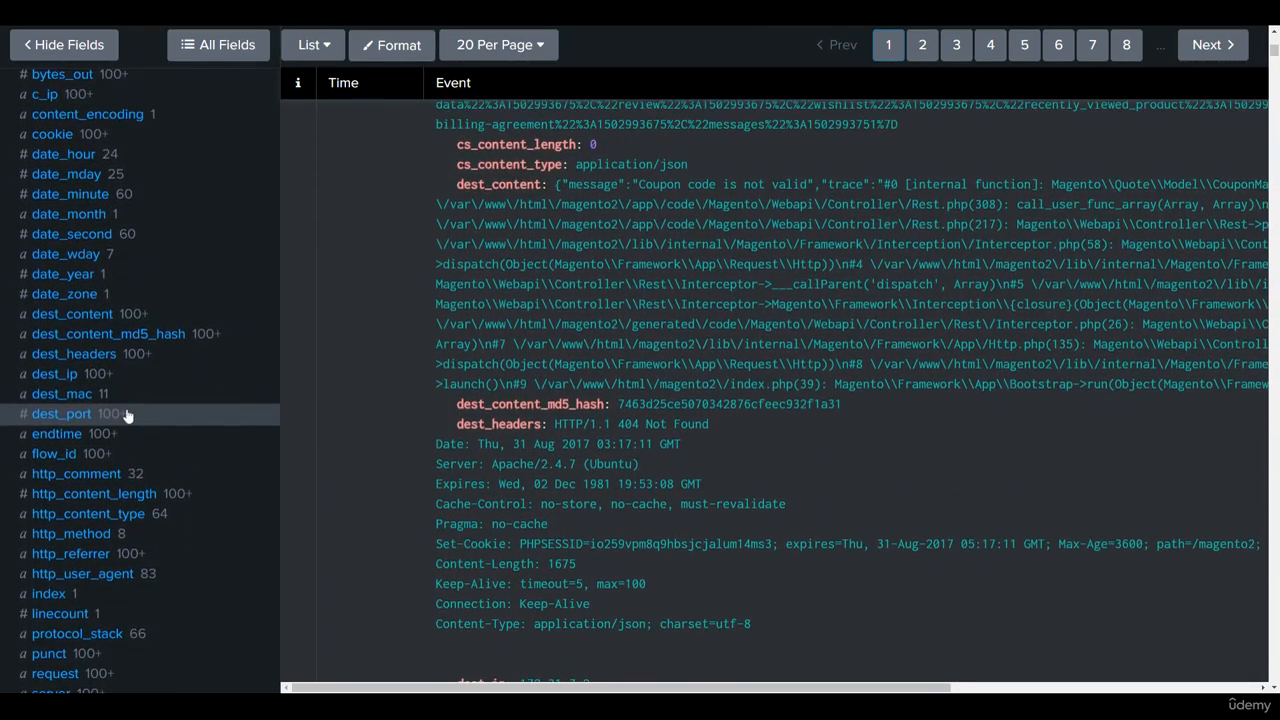
scroll(127, 416, "down", 2)
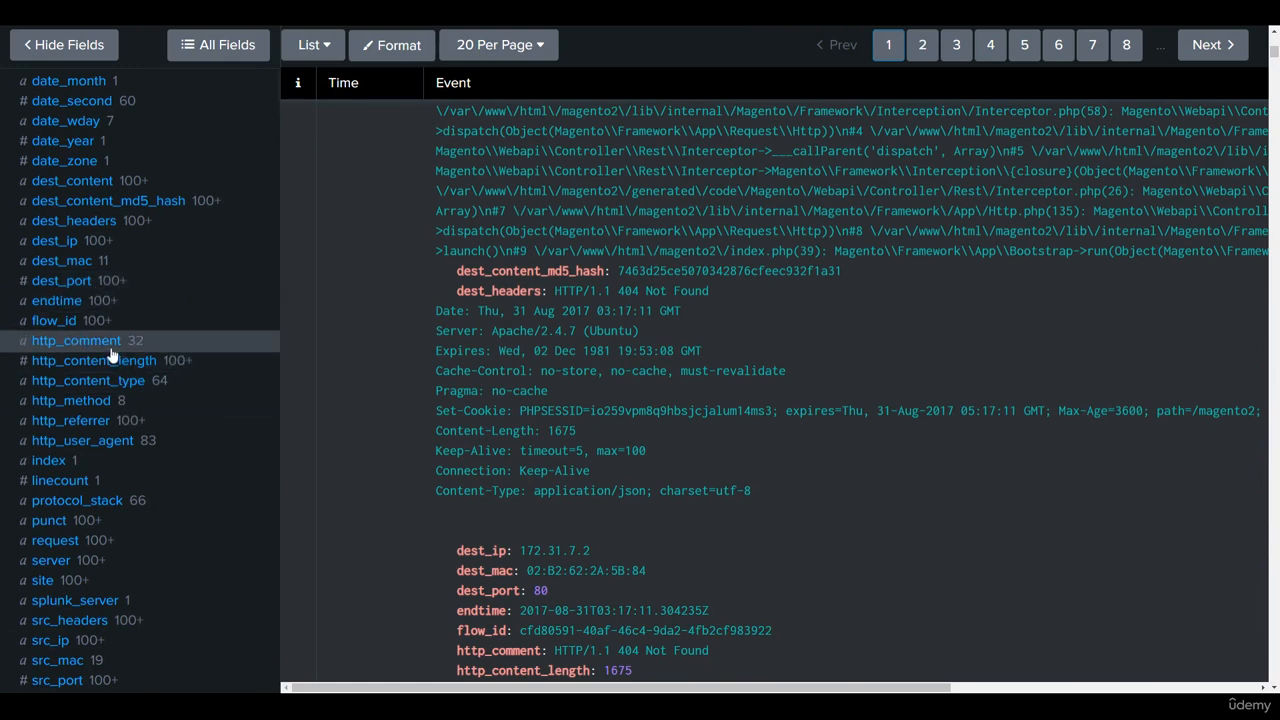
scroll(75, 350, "down", 1)
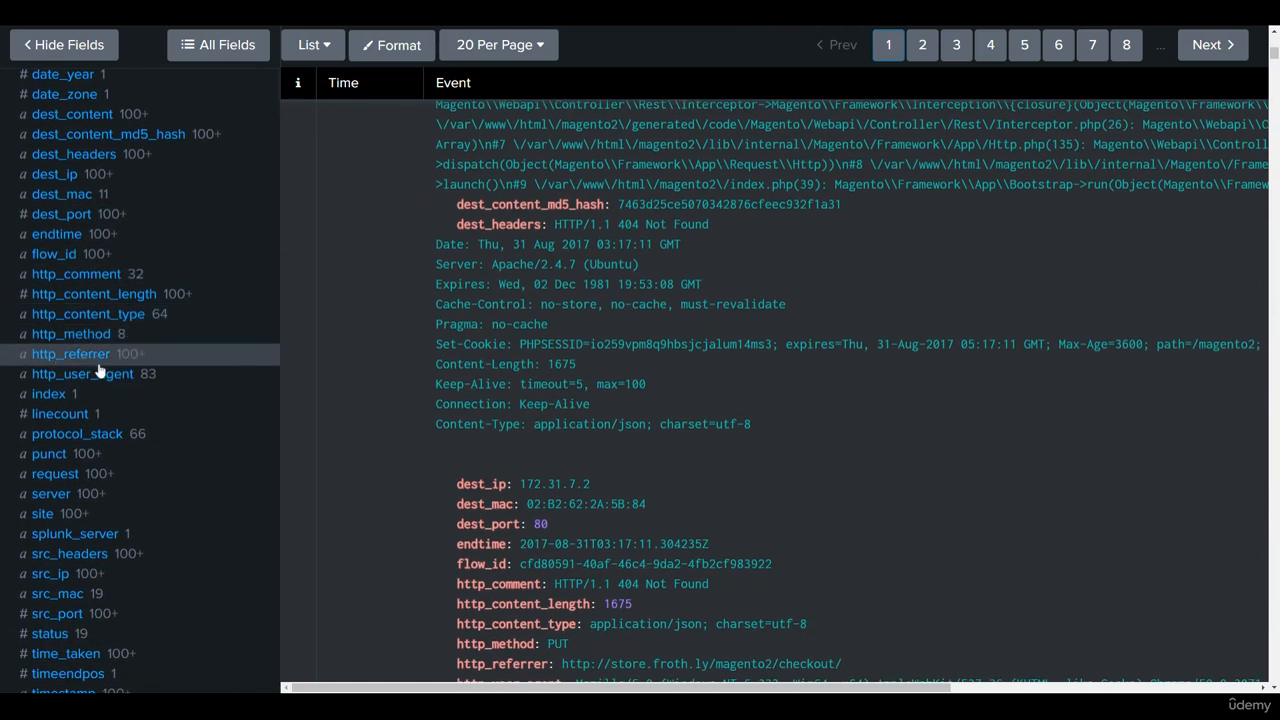
scroll(105, 358, "down", 1)
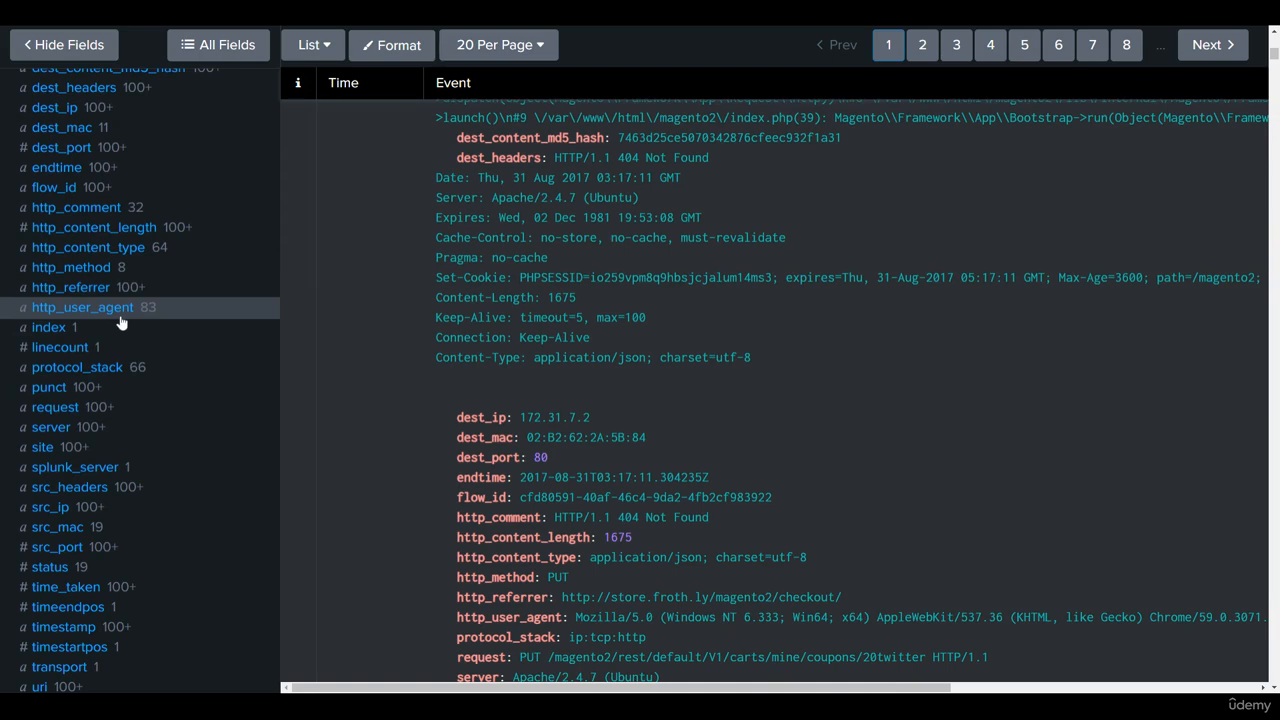
left_click(119, 316)
scroll(298, 463, "down", 1)
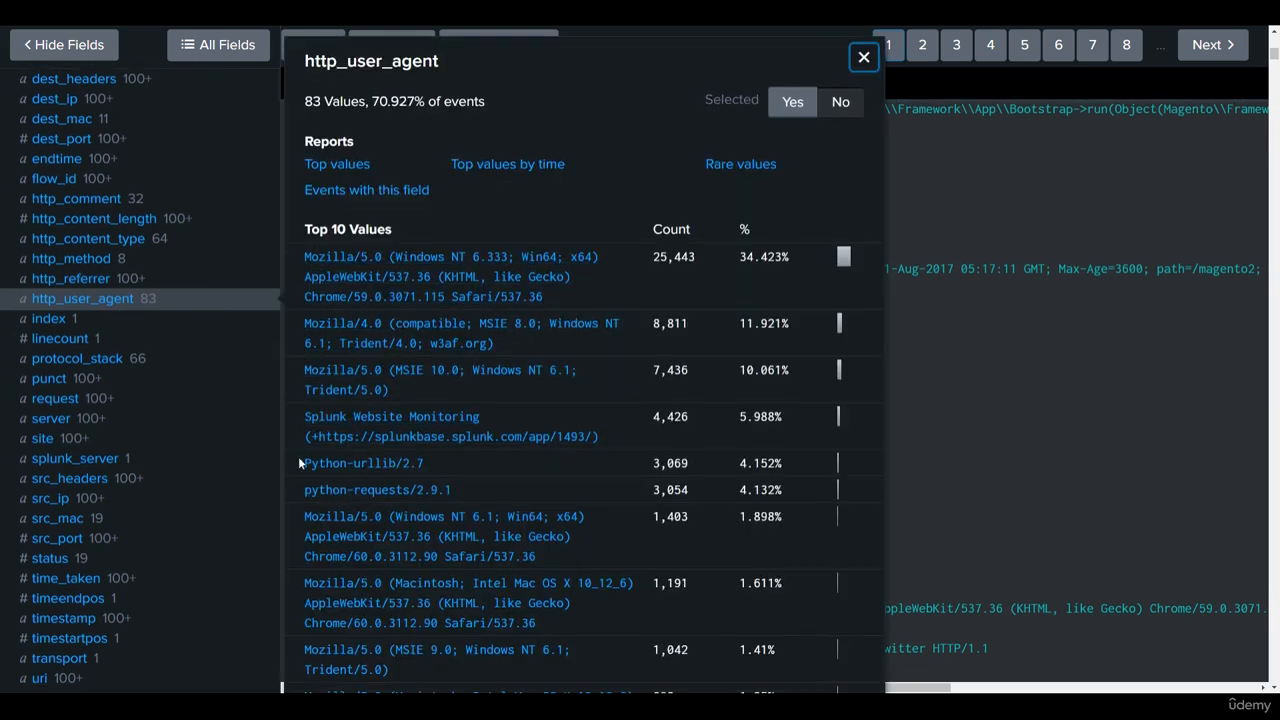
Step: Examine the top values of the source fields src_ip, src_mac and src_port
scroll(150, 420, "down", 2)
left_click(100, 375)
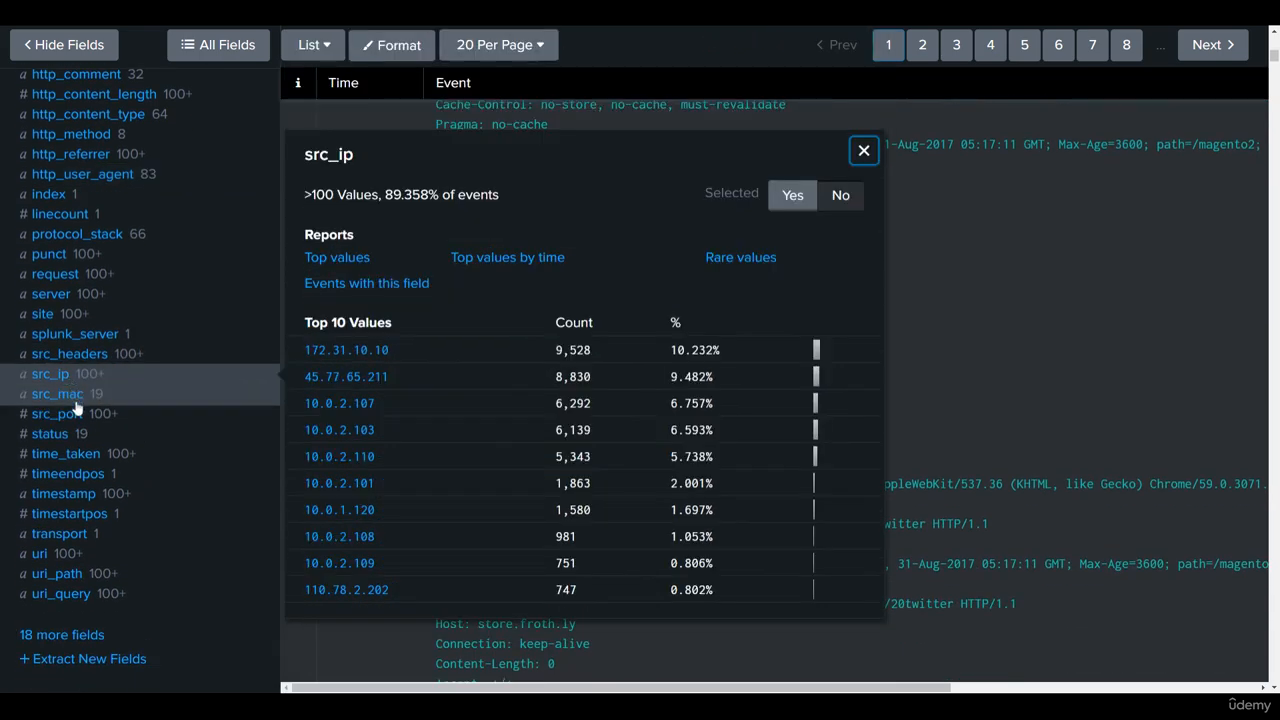
left_click(72, 405)
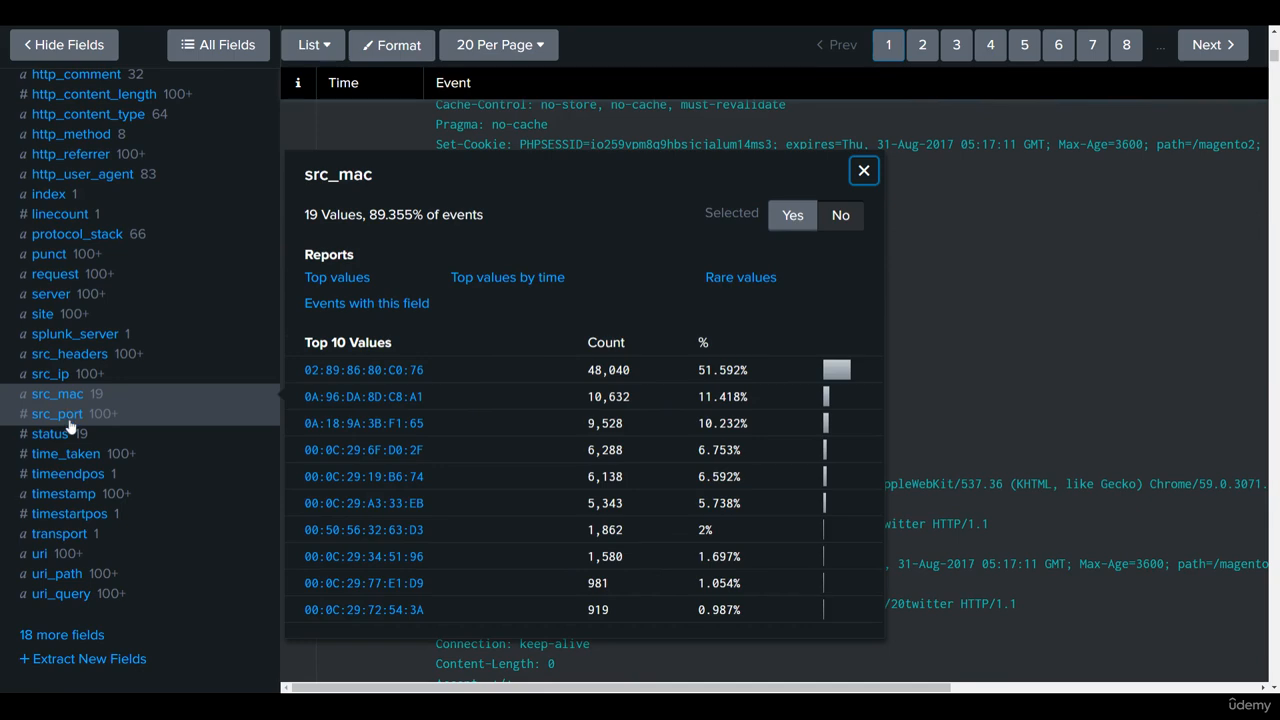
left_click(68, 417)
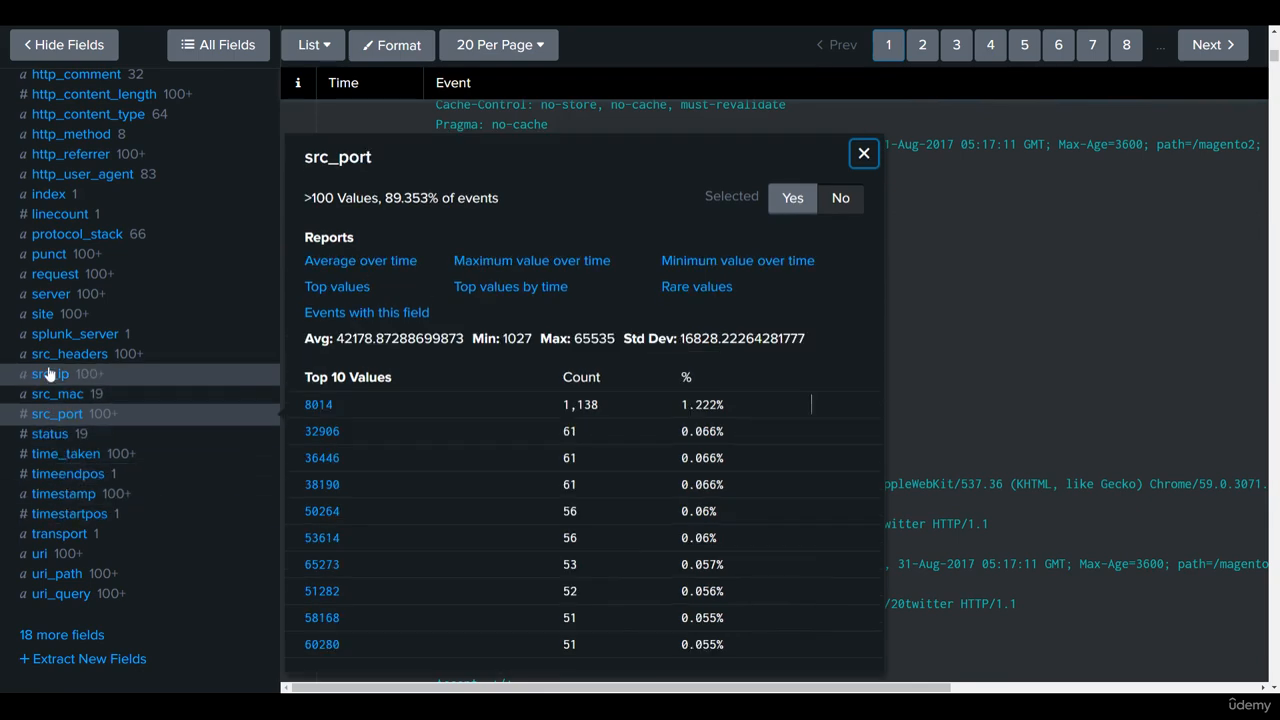
Step: Examine the top values of the destination fields dest_ip, dest_mac and dest_port
scroll(48, 374, "up", 4)
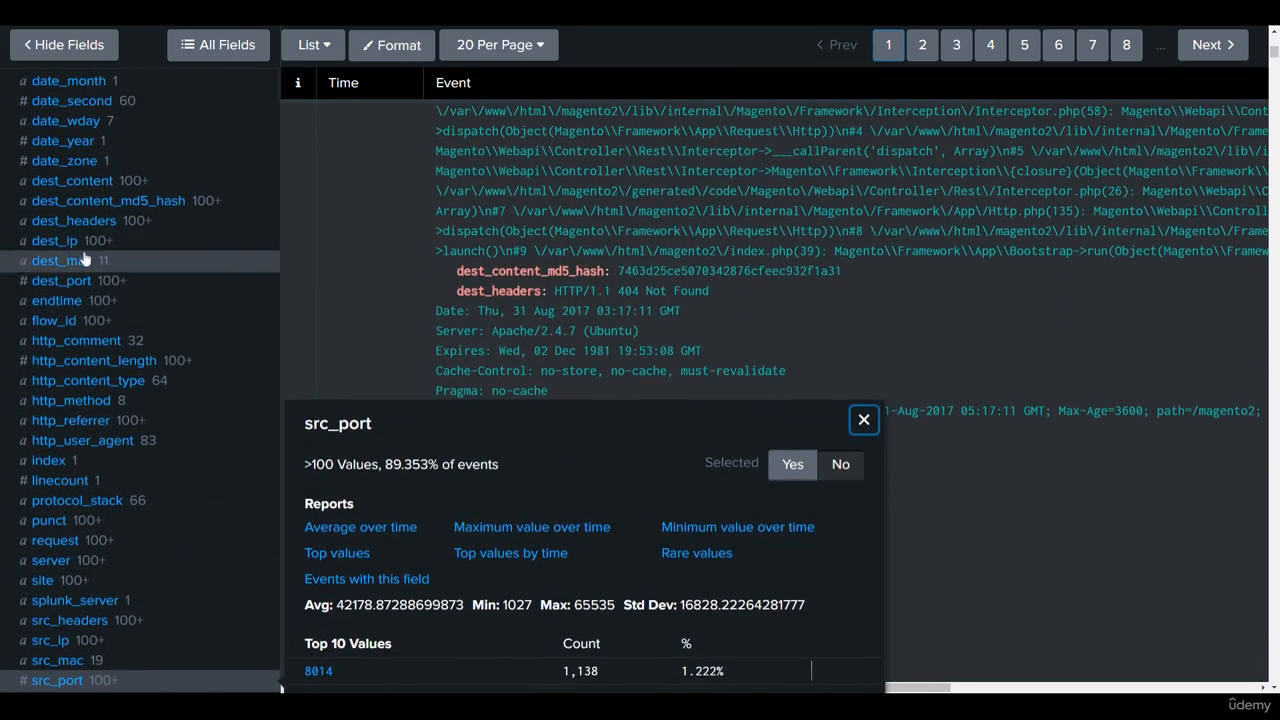
left_click(60, 241)
left_click(64, 261)
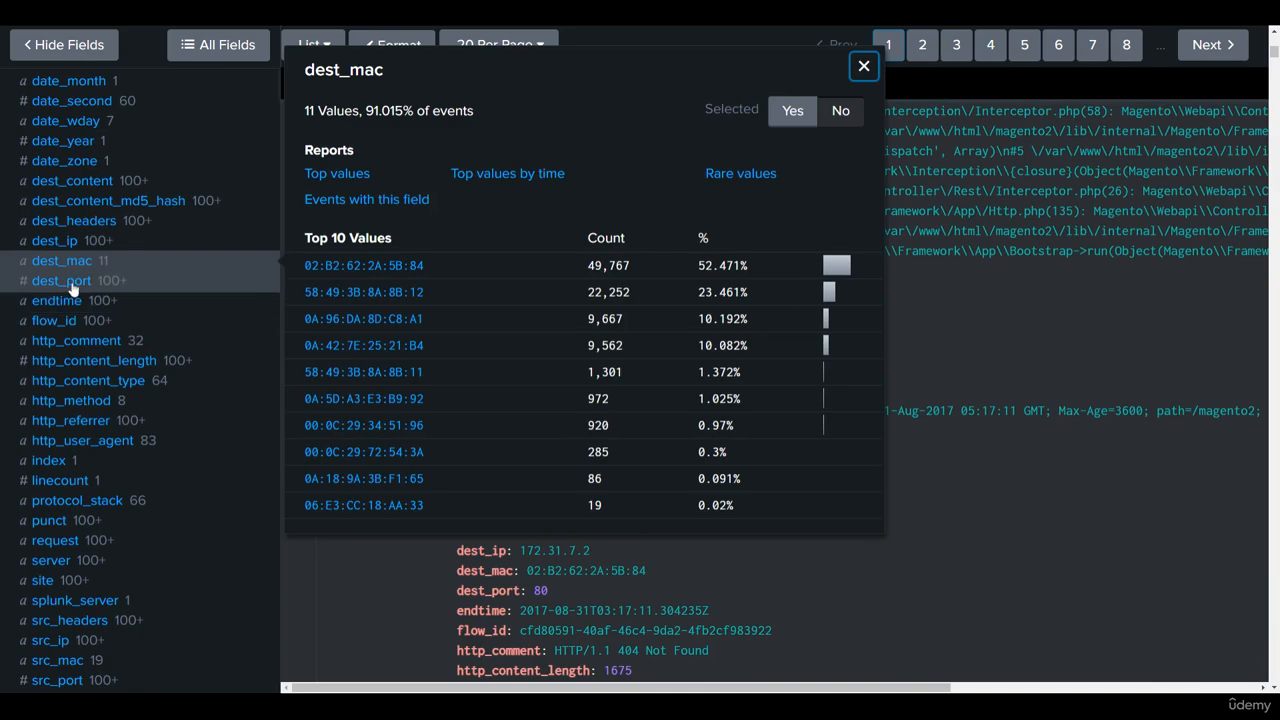
left_click(62, 281)
scroll(80, 293, "up", 10)
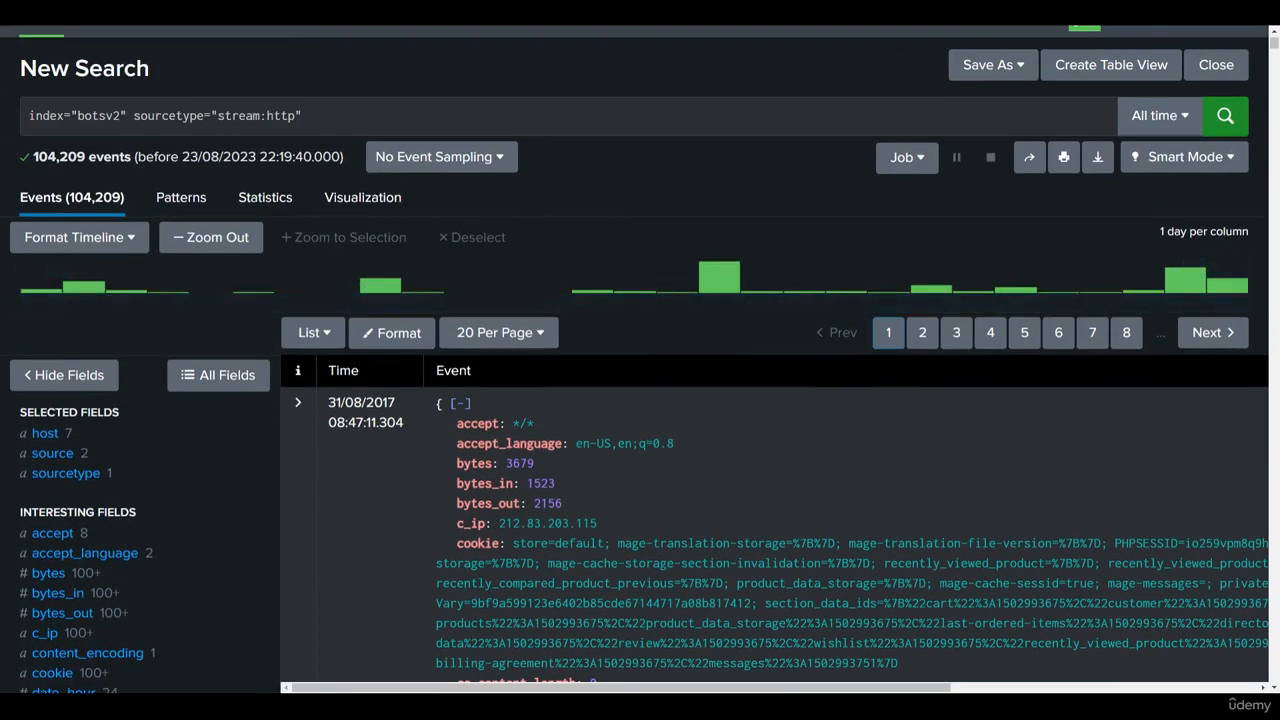
Step: Filter the stream:http events to destination IP 10.0.1.120 using the dest_ip field's top values
left_click(304, 116)
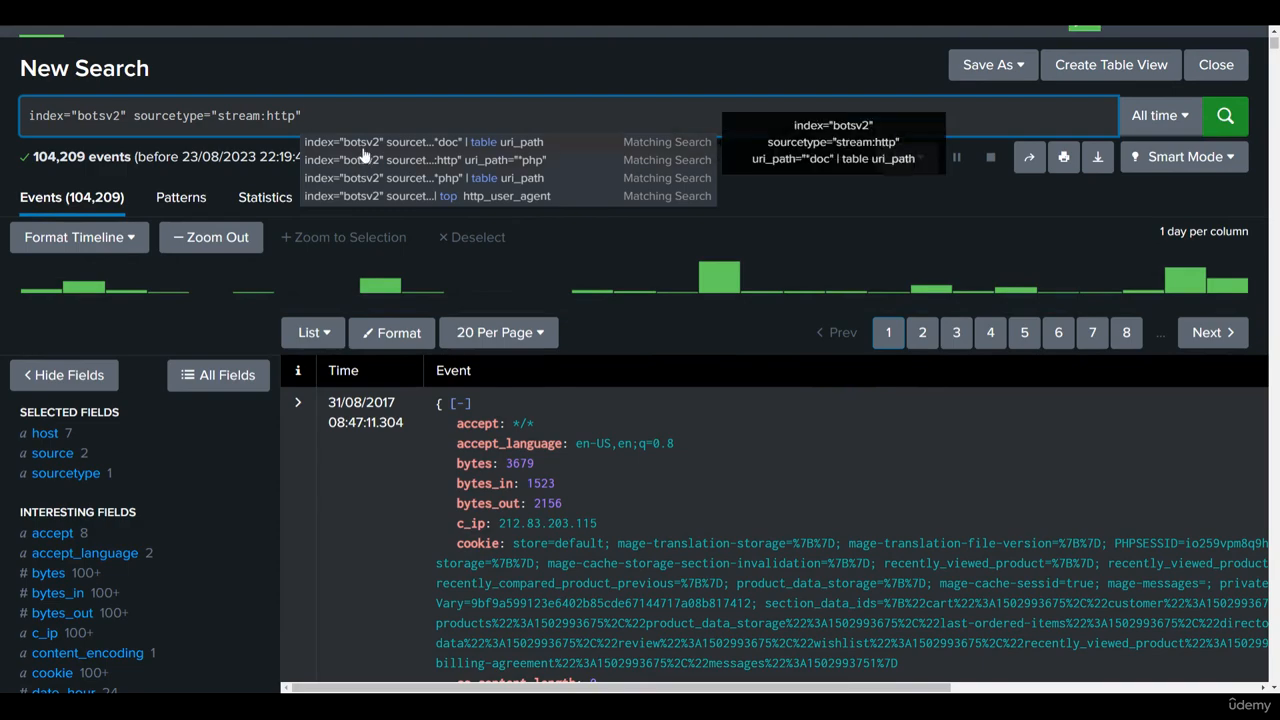
scroll(284, 347, "down", 2)
scroll(284, 347, "down", 5)
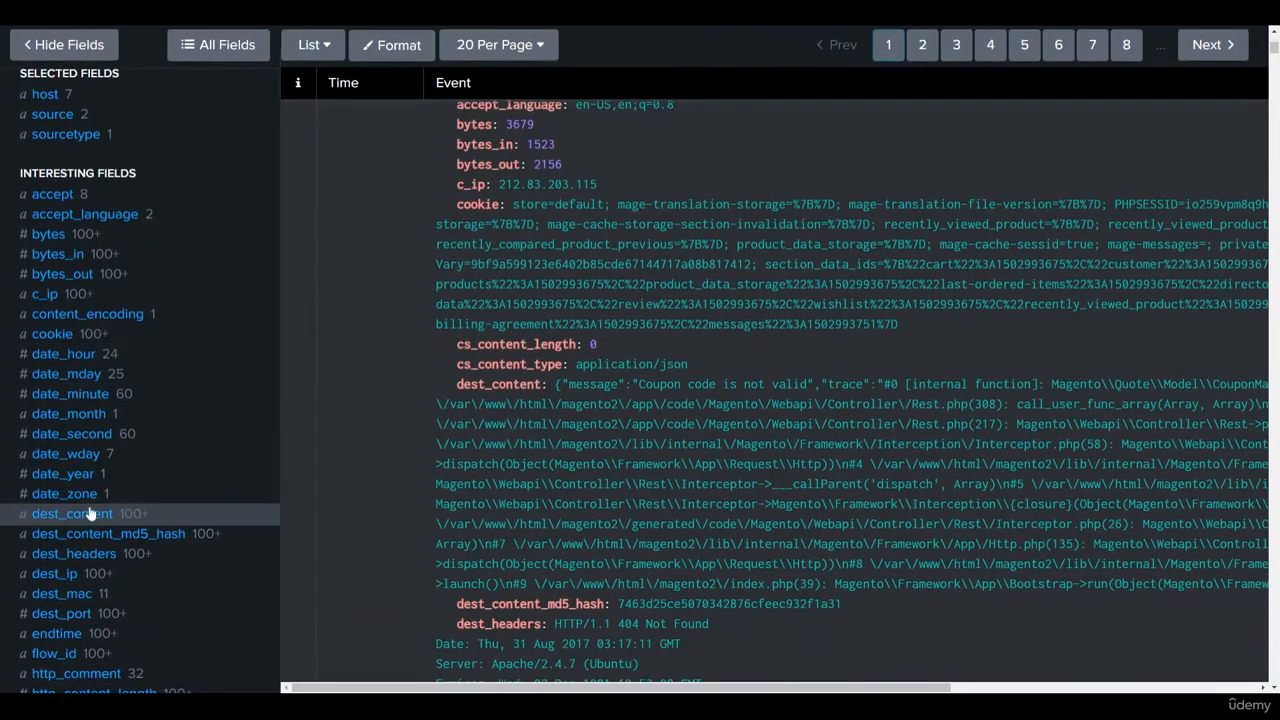
left_click(80, 310)
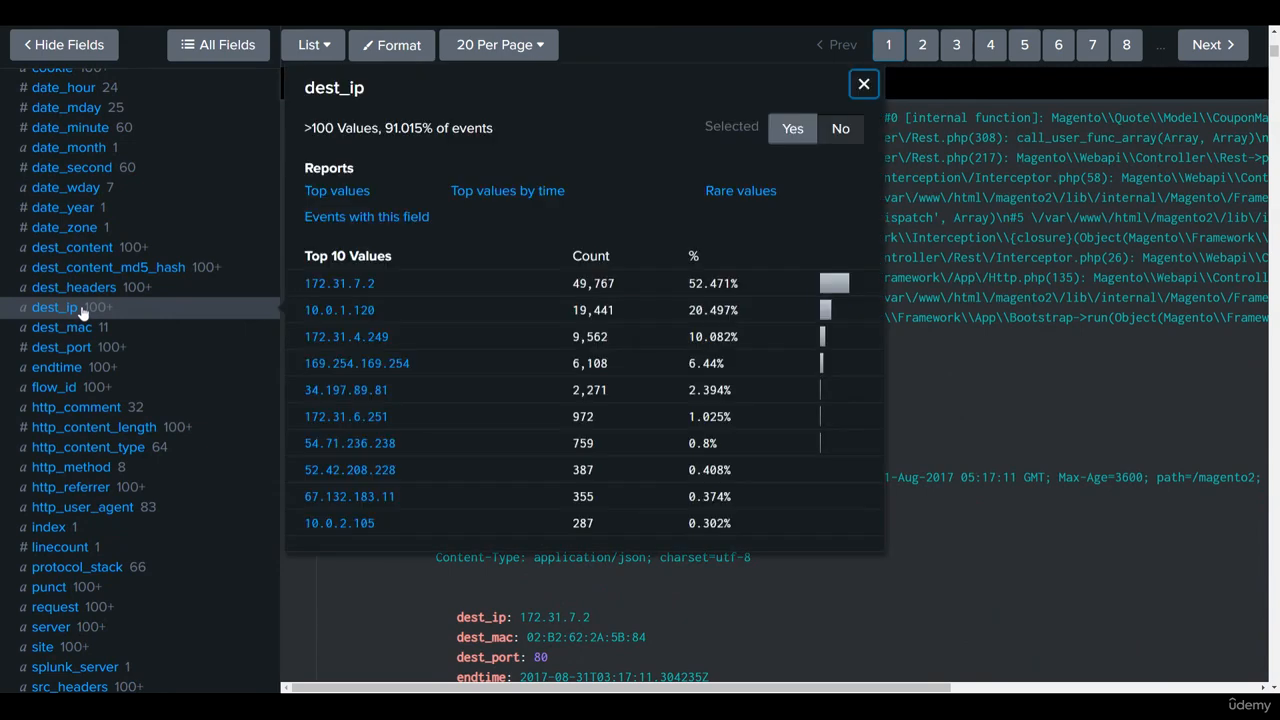
left_click(346, 312)
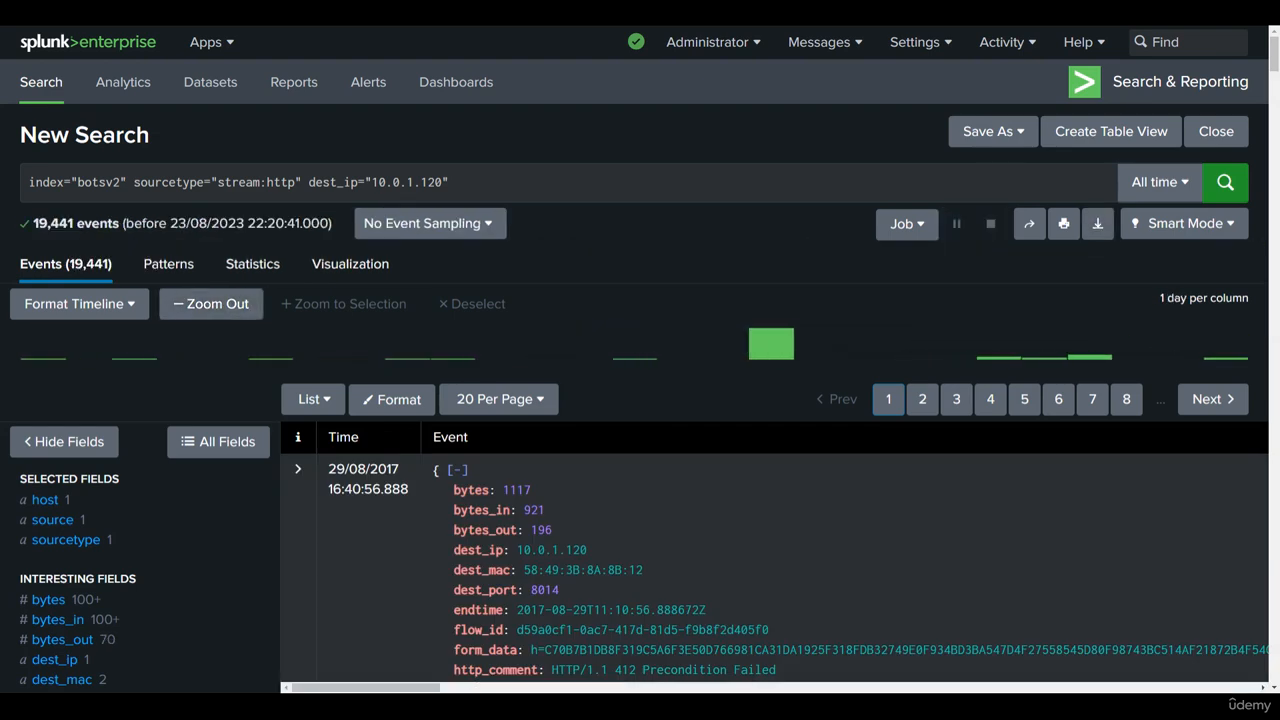
Step: Review the dest_ip condition in the query, the matching stream:http events and their available fields
left_click_drag(308, 182, 451, 182)
left_click(450, 182)
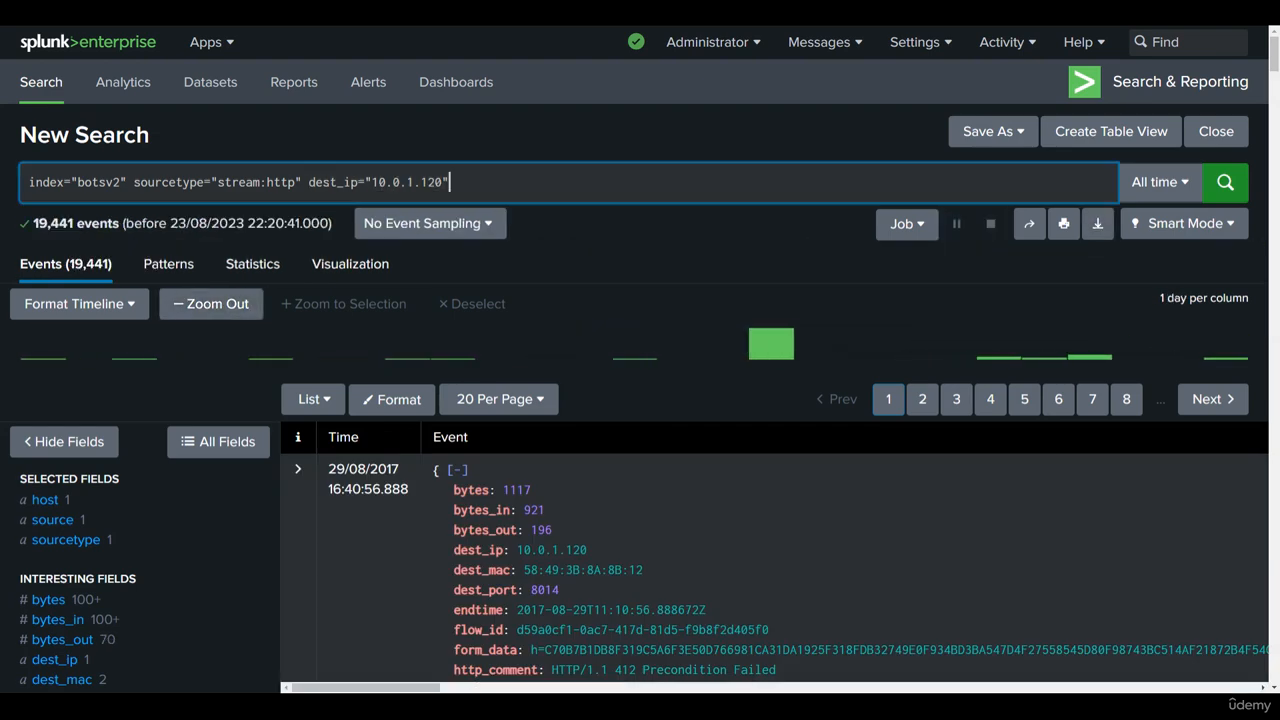
left_click_drag(308, 182, 451, 182)
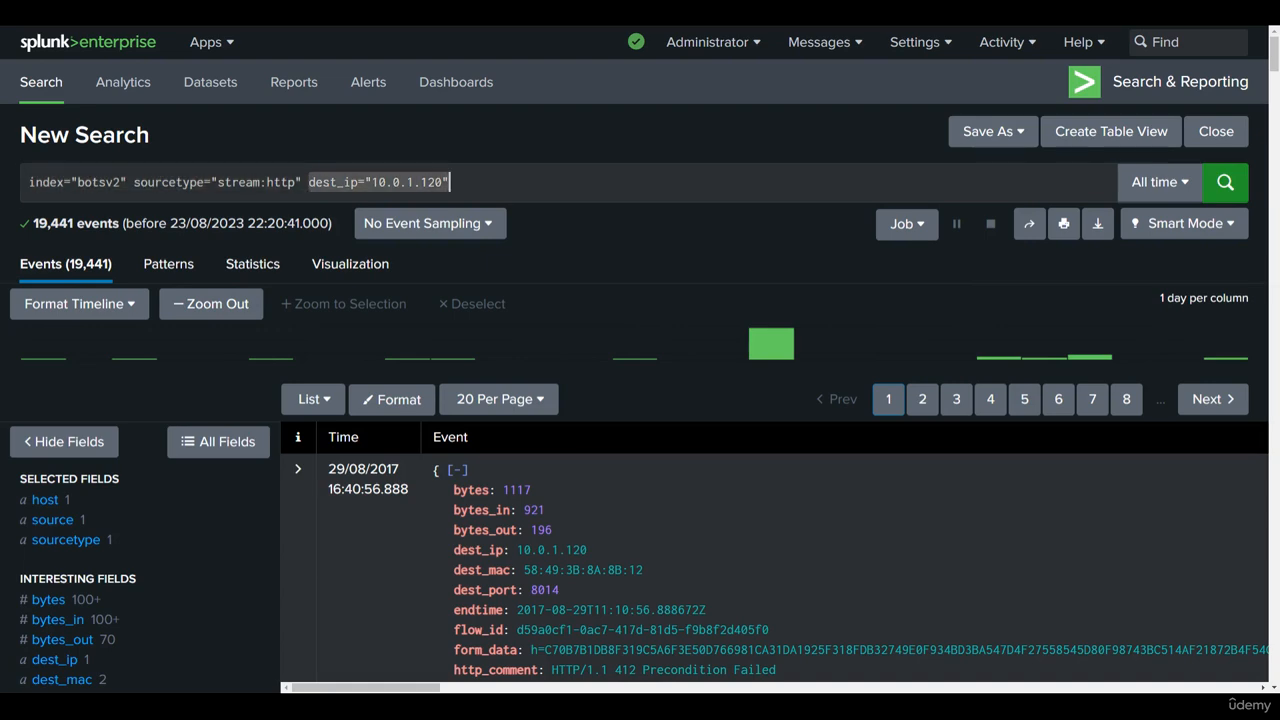
scroll(447, 334, "down", 4)
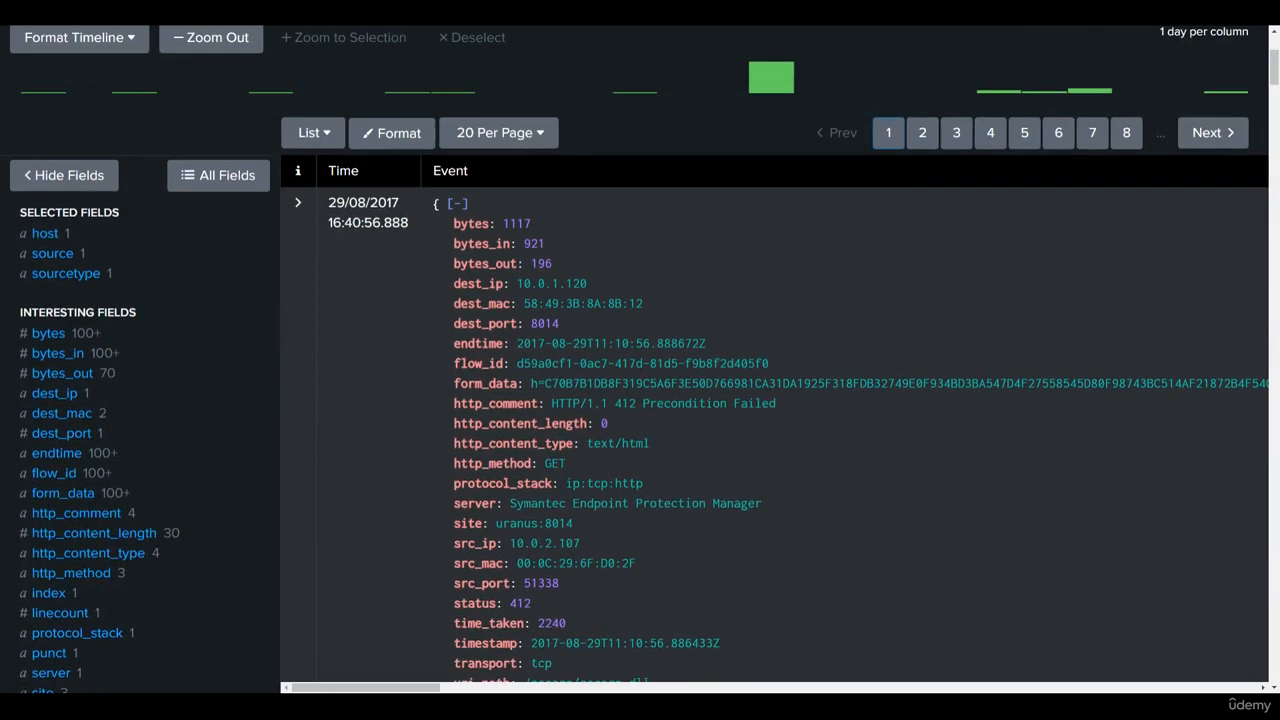
scroll(543, 322, "up", 4)
scroll(541, 427, "down", 3)
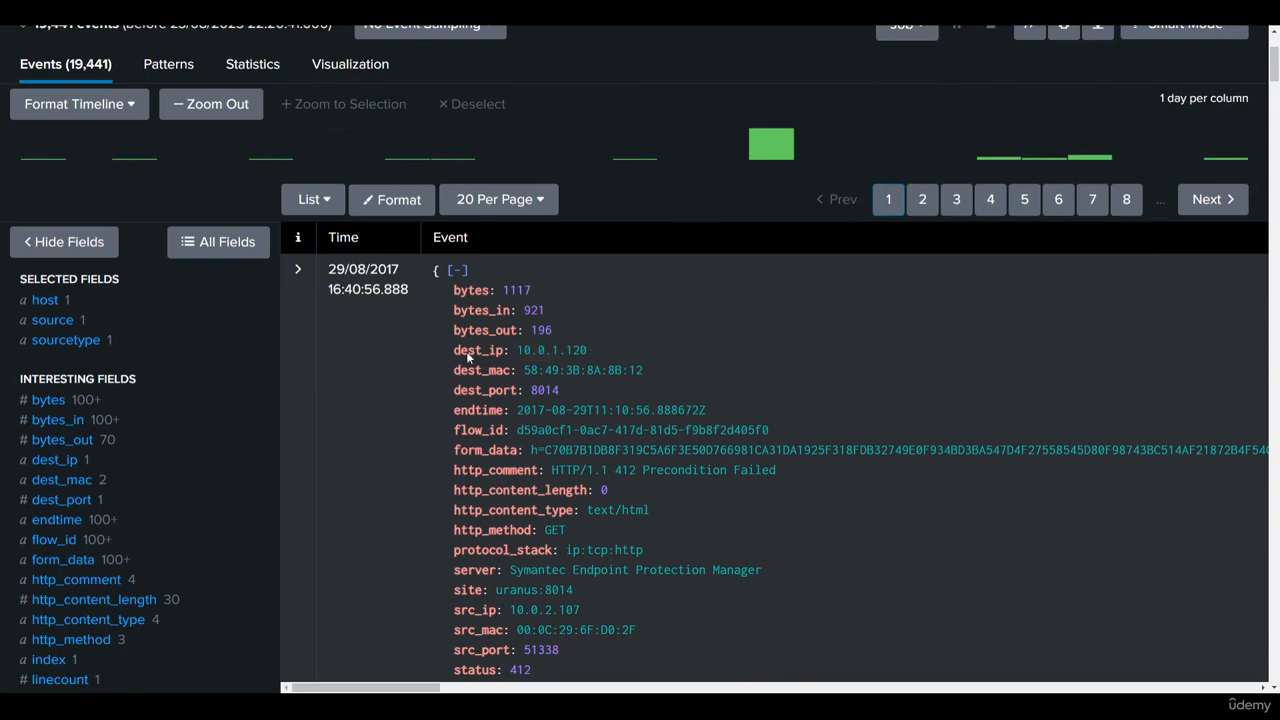
scroll(466, 351, "up", 3)
scroll(177, 526, "down", 8)
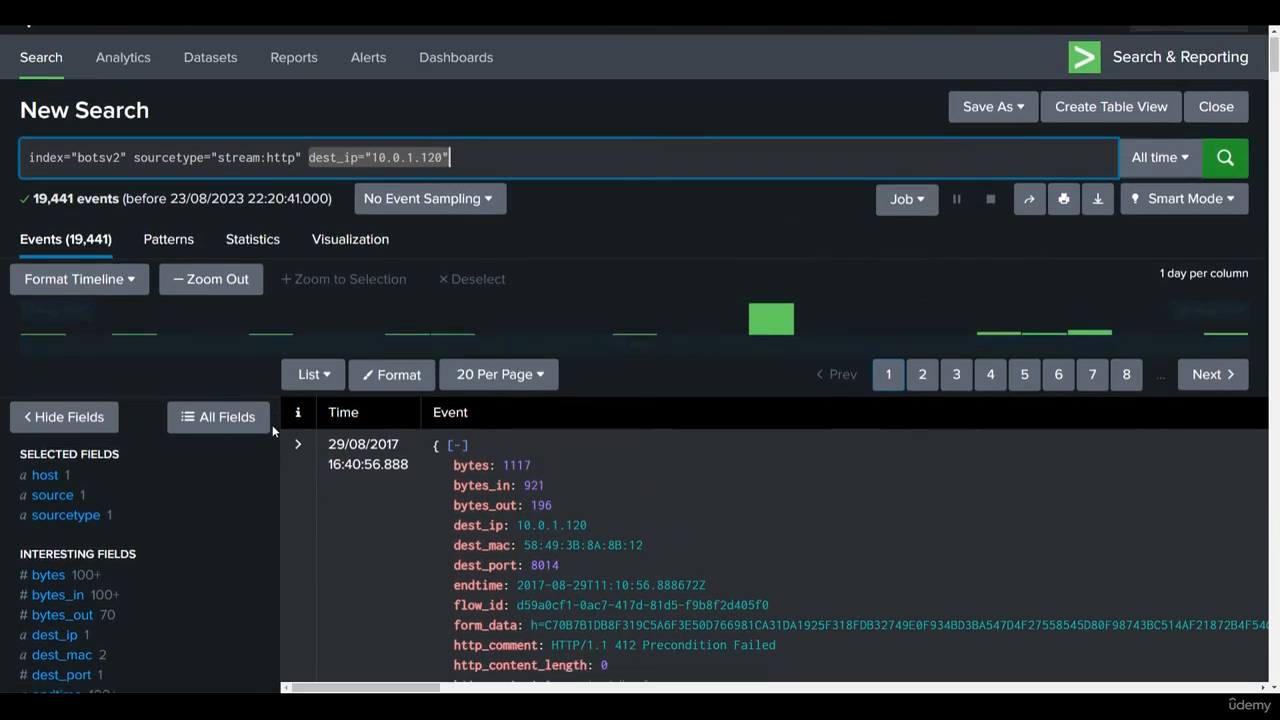
scroll(167, 527, "down", 2)
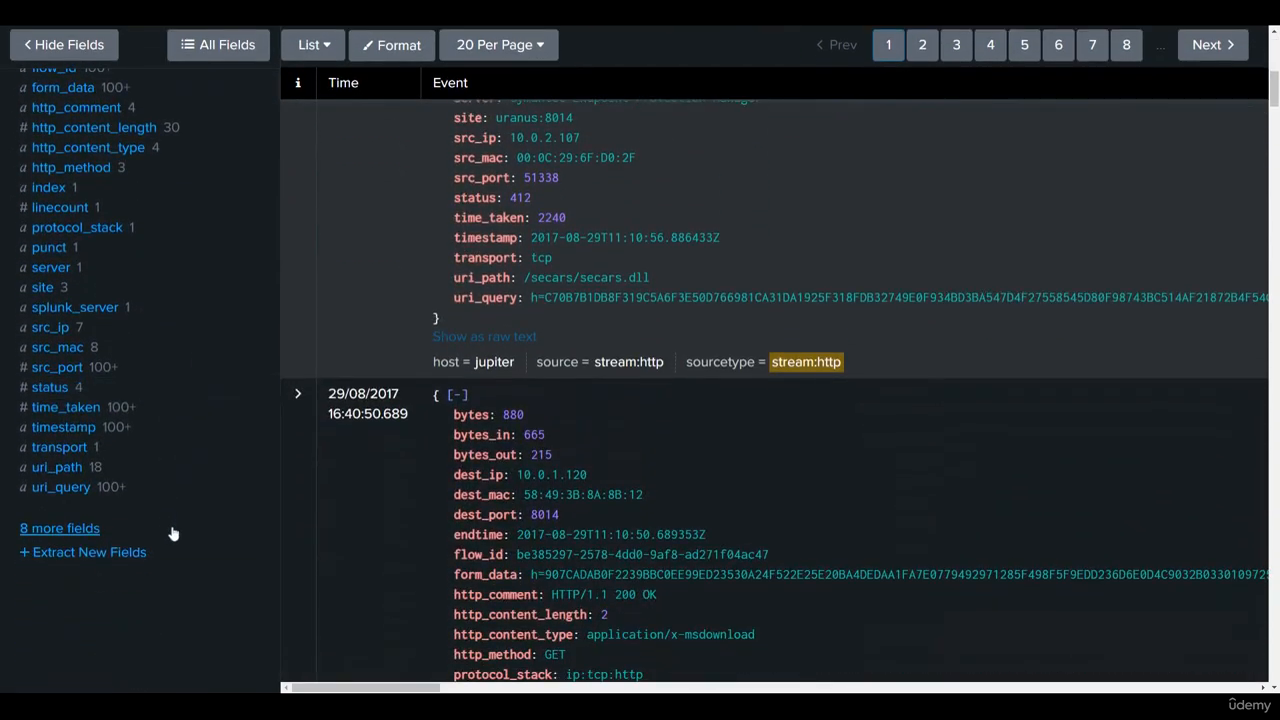